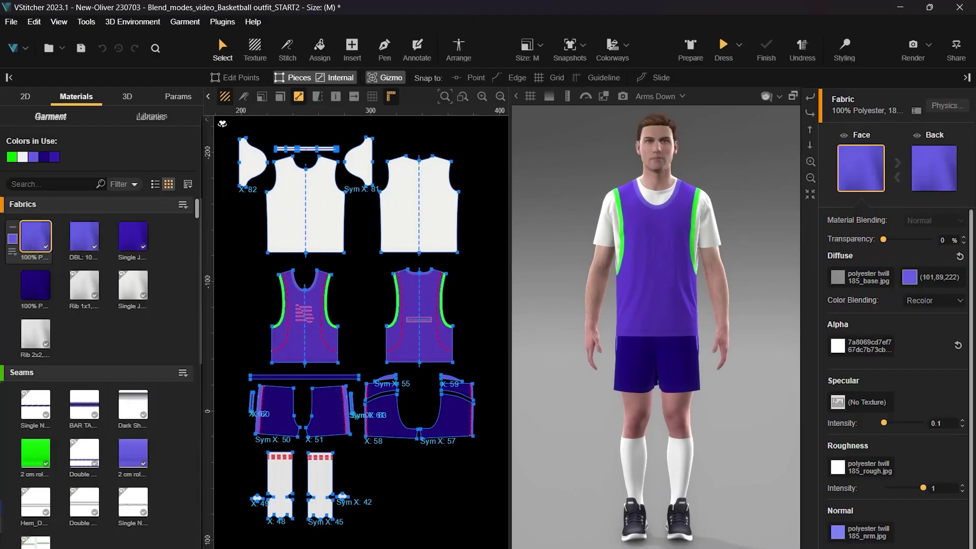
- Examine the color blending options of the purple 100% Polyester fabric and the wordmark artwork
left_click(938, 301)
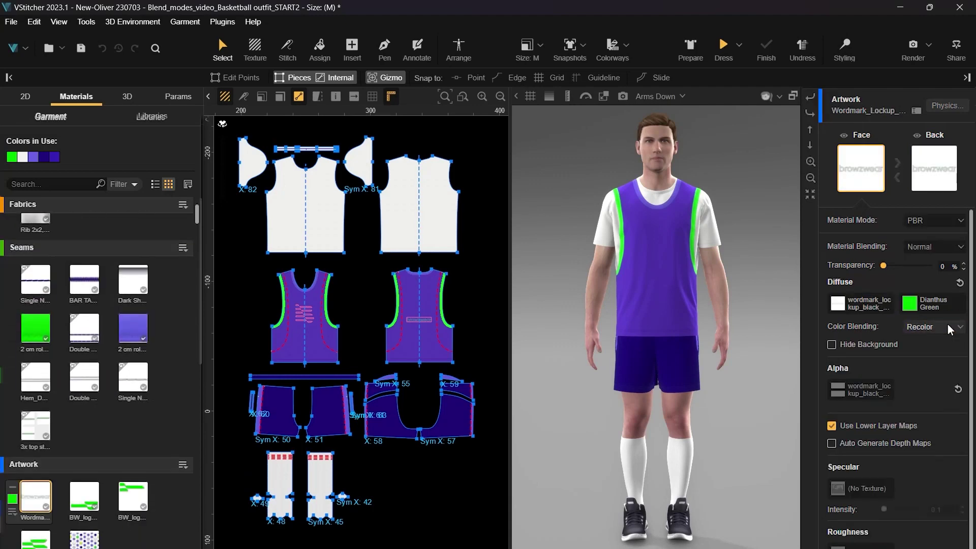
left_click(947, 324)
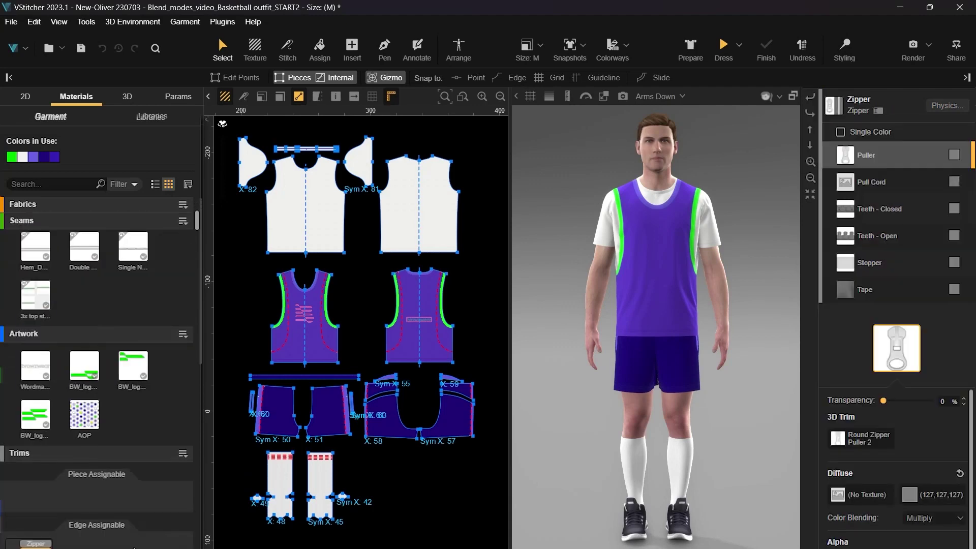
left_click(934, 518)
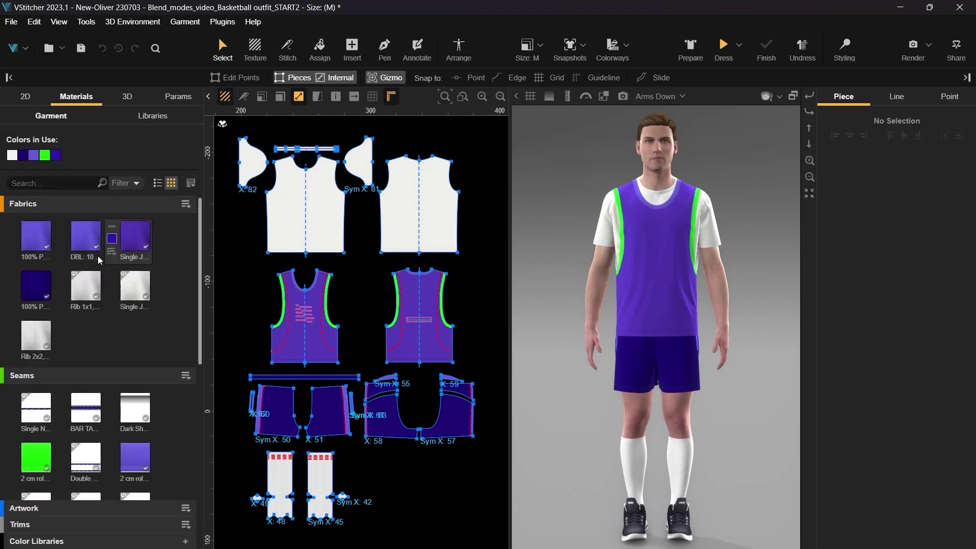
- Try Multiply and Overlay color blending on the purple 100% Polyester twill fabric
left_click(37, 240)
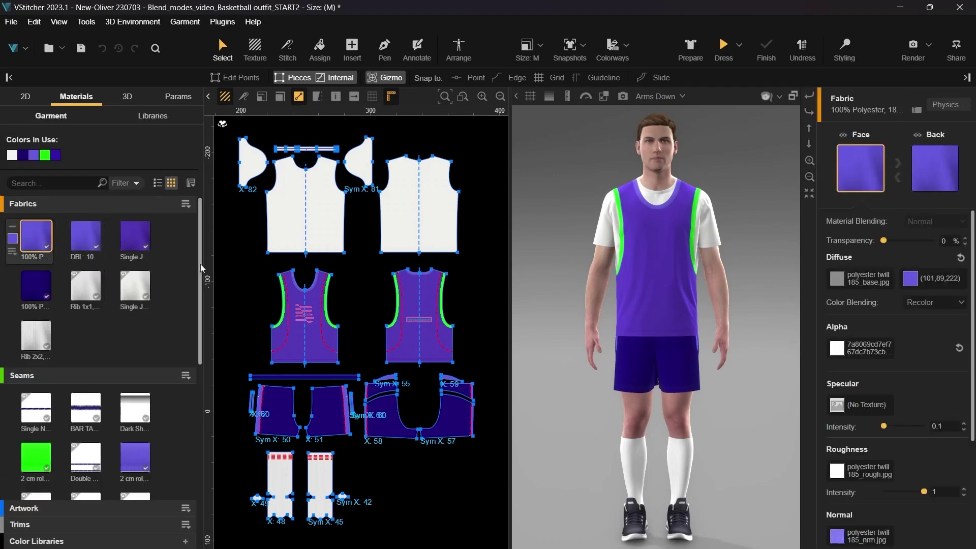
left_click(960, 305)
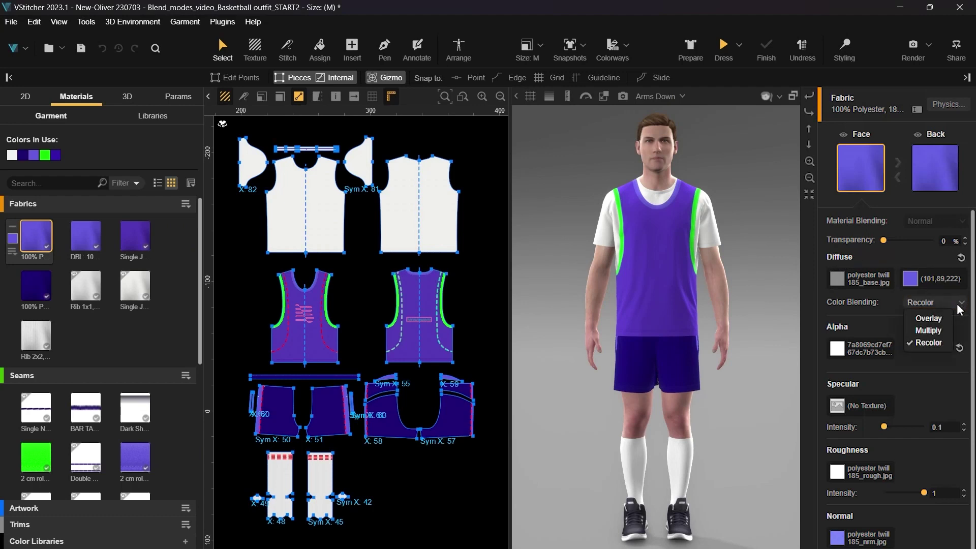
left_click(936, 331)
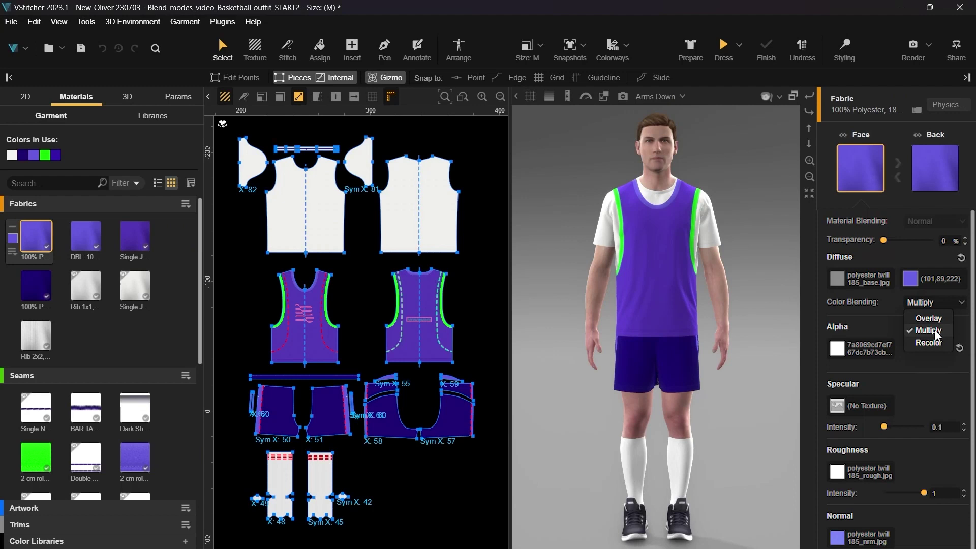
left_click(941, 318)
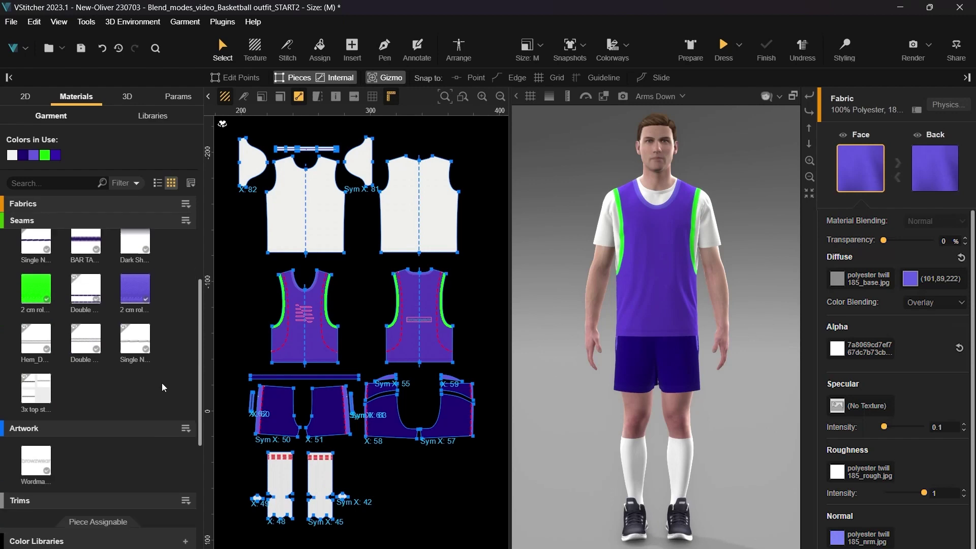
- Import the BW_logo_part artworks in white, gray and black from the BW colorway of the Blend_modes_video_Basketball outfit START artwork file
scroll(161, 383, "down", 1)
left_click(184, 410)
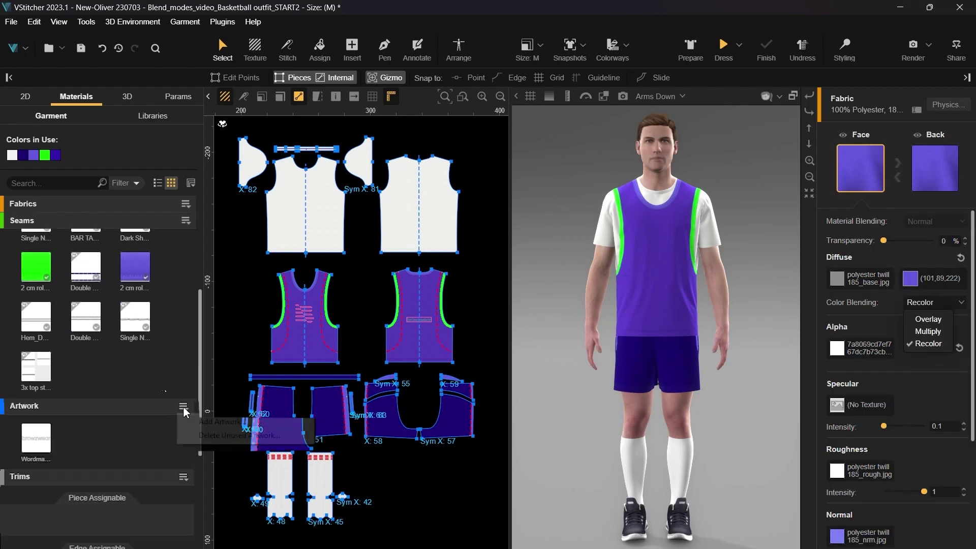
left_click(206, 422)
left_click(803, 464)
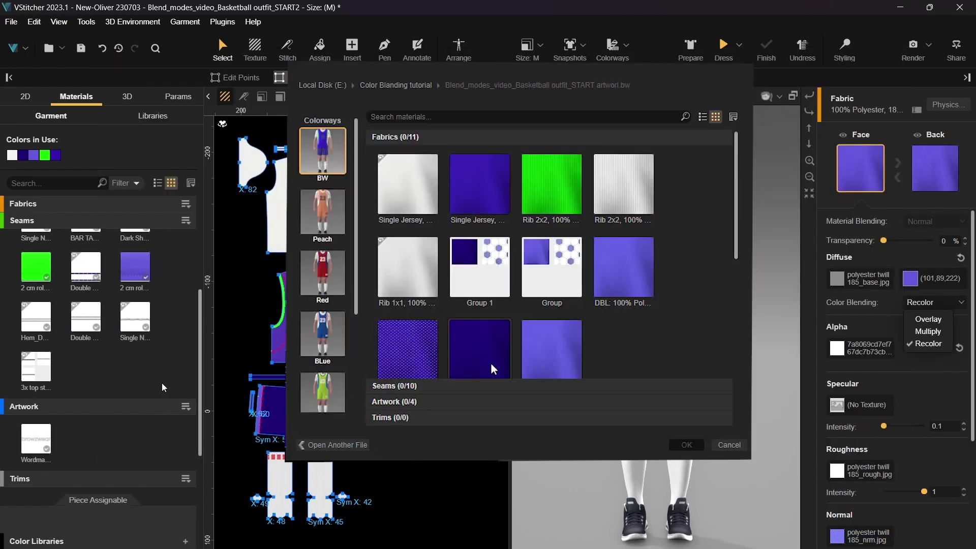
scroll(407, 402, "down", 5)
left_click(464, 371)
left_click(543, 370)
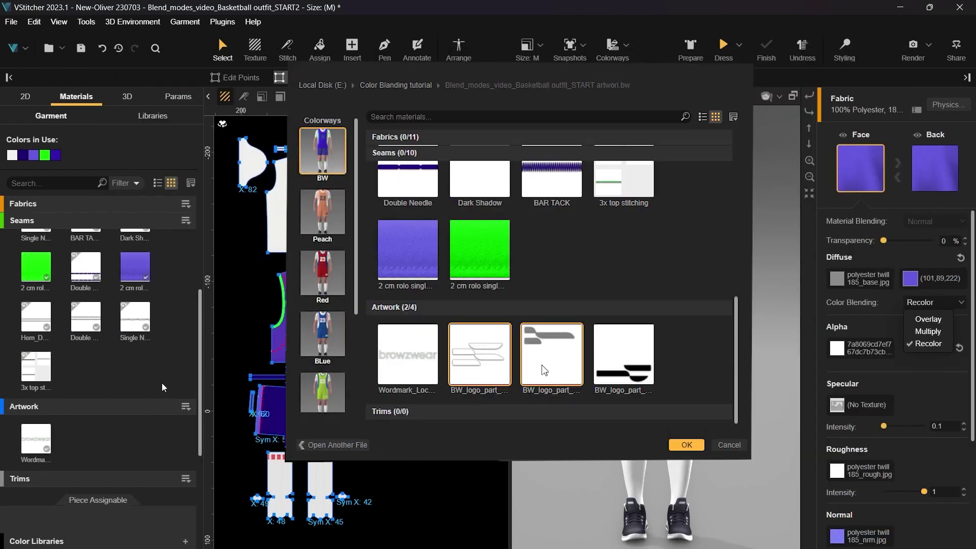
left_click(621, 370)
left_click(682, 447)
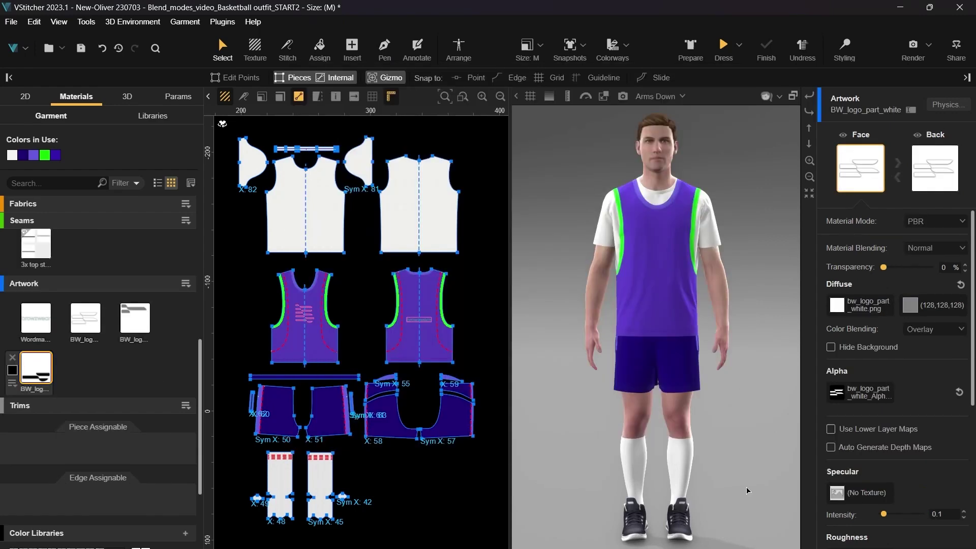
- Assign the black, gray and white BW_logo_part artworks to the back piece of the purple jersey, above the browzwear wordmark
key("2")
scroll(687, 270, "up", 5)
scroll(456, 283, "up", 3)
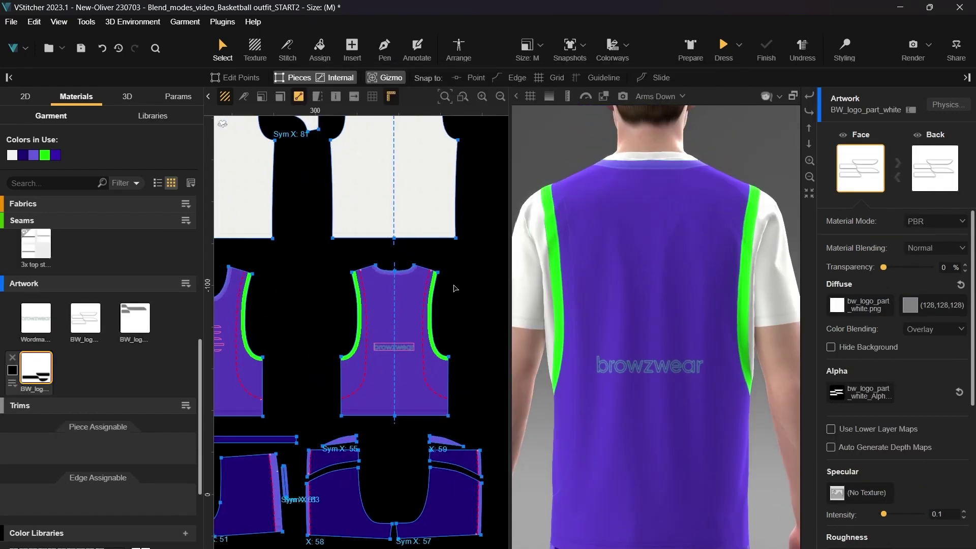
scroll(453, 284, "up", 3)
middle_click_drag(445, 293, 477, 285)
left_click(35, 367)
left_click(346, 323)
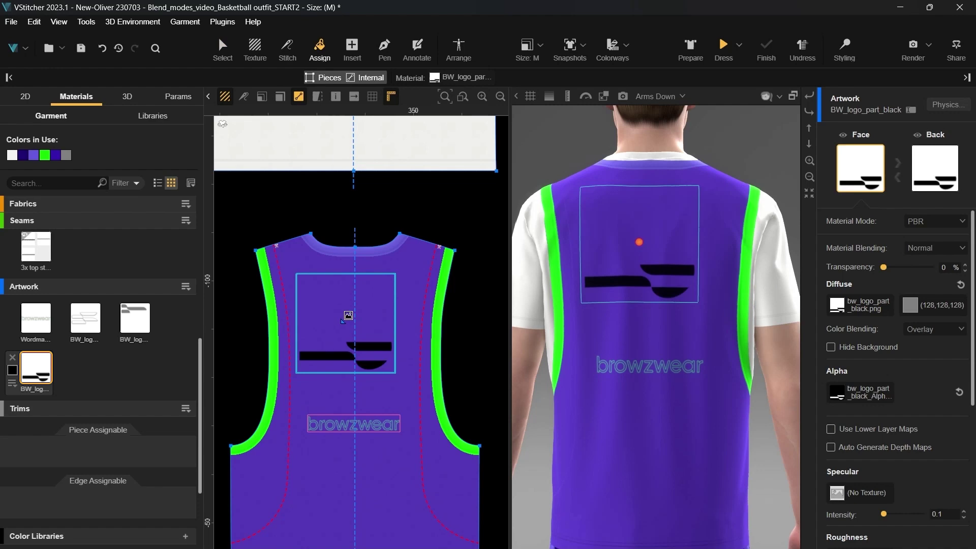
left_click(330, 311)
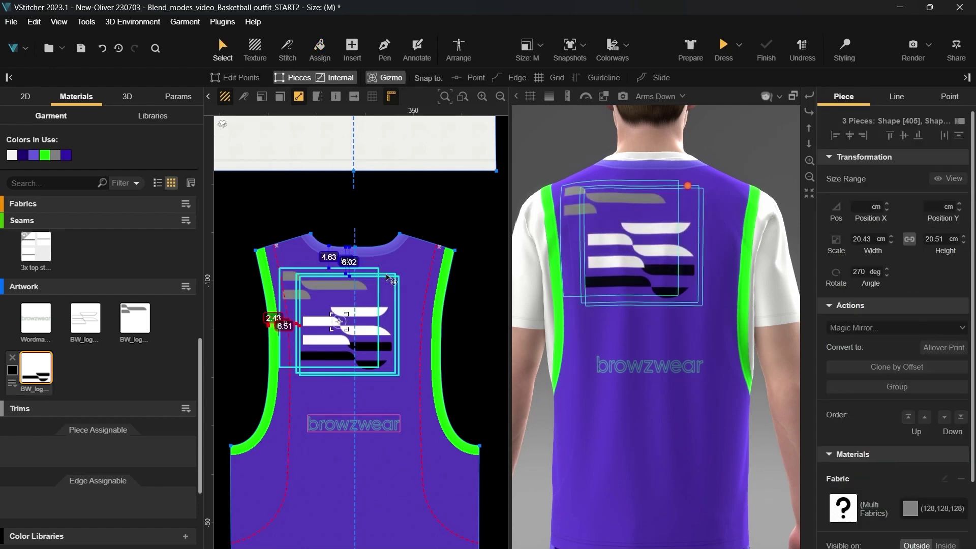
- Align the three logo parts to their left and top edges and move them together to just above the browzwear wordmark
left_click(849, 136)
left_click(904, 135)
left_click_drag(372, 349, 389, 394)
scroll(336, 402, "up", 4)
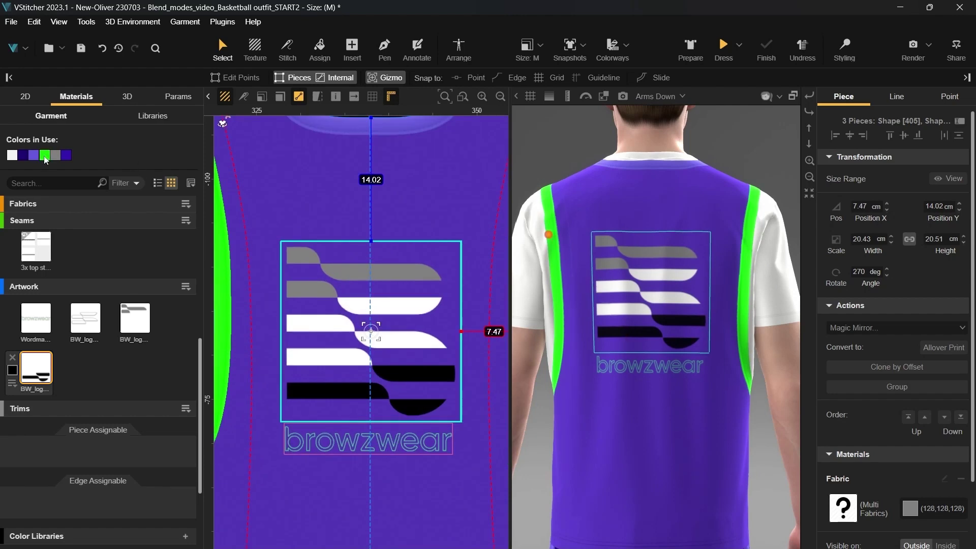
- Recolor the gray, white and black logo artworks with Dianthus Green
left_click_drag(45, 159, 57, 155)
left_click(86, 315)
left_click(61, 321)
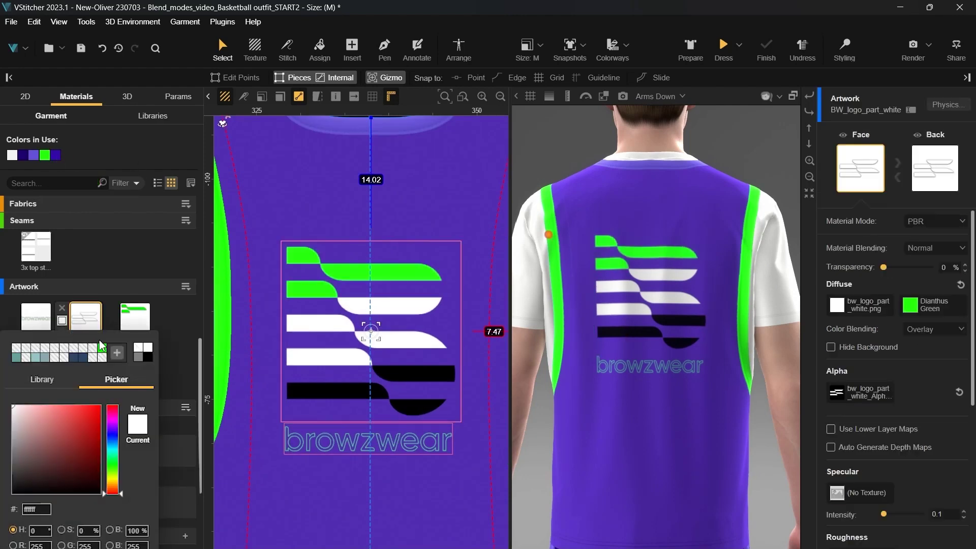
left_click(101, 348)
left_click(13, 370)
left_click(101, 148)
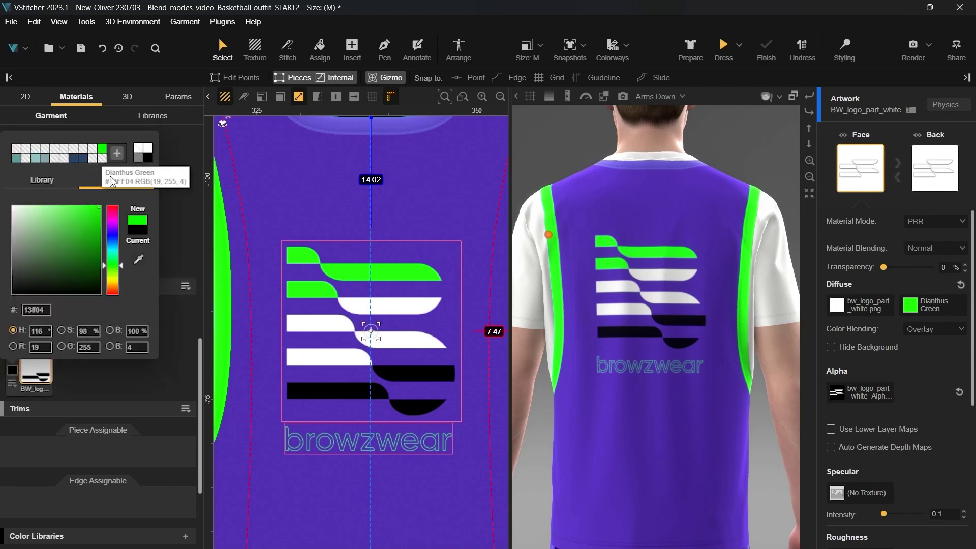
left_click(133, 382)
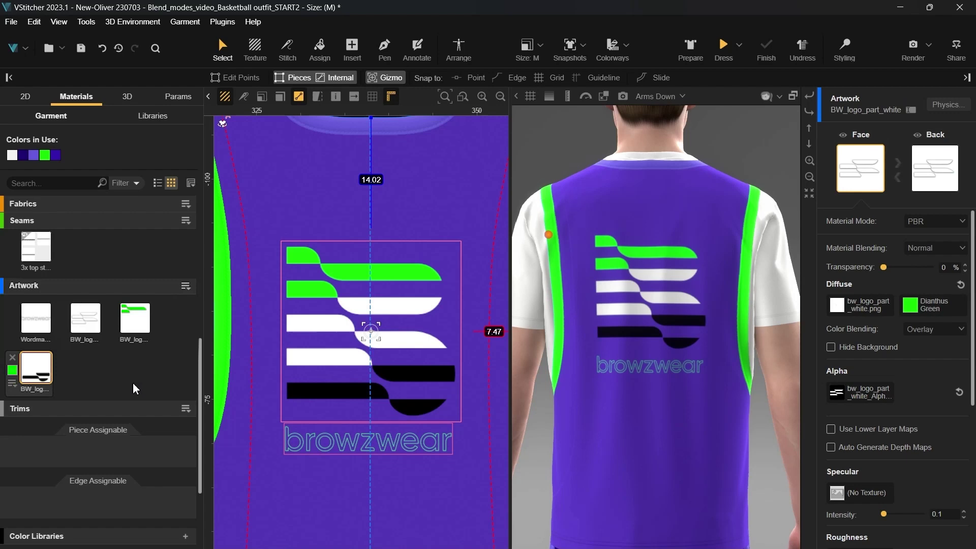
- Check the gray logo part's diffuse image and set the color blending of the BW_logo_part_white artwork to Multiply
left_click(137, 317)
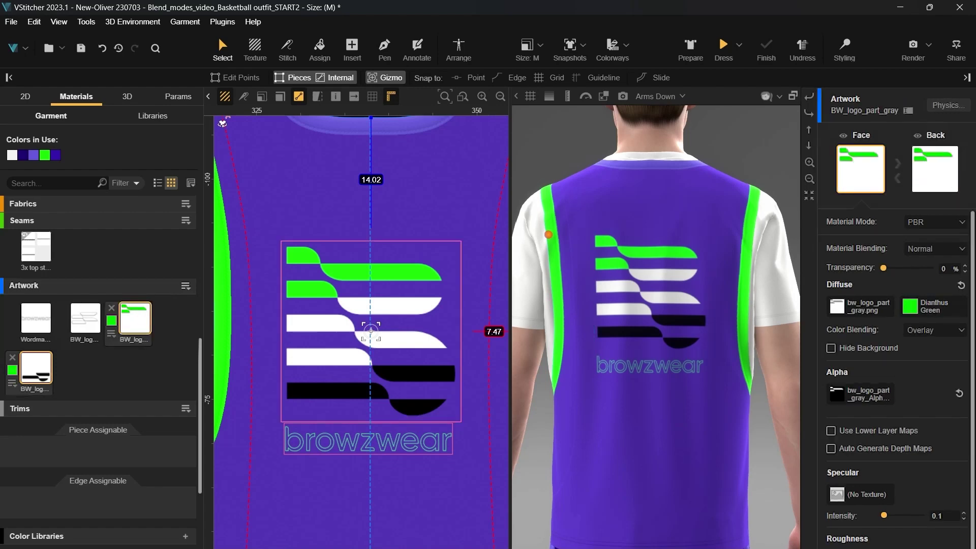
left_click(861, 307)
left_click(86, 319)
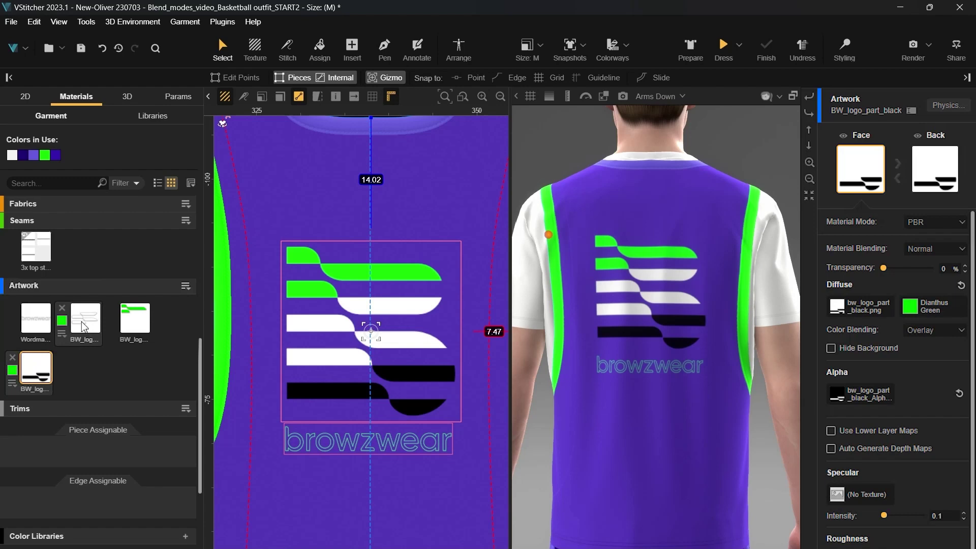
left_click(934, 330)
left_click(931, 358)
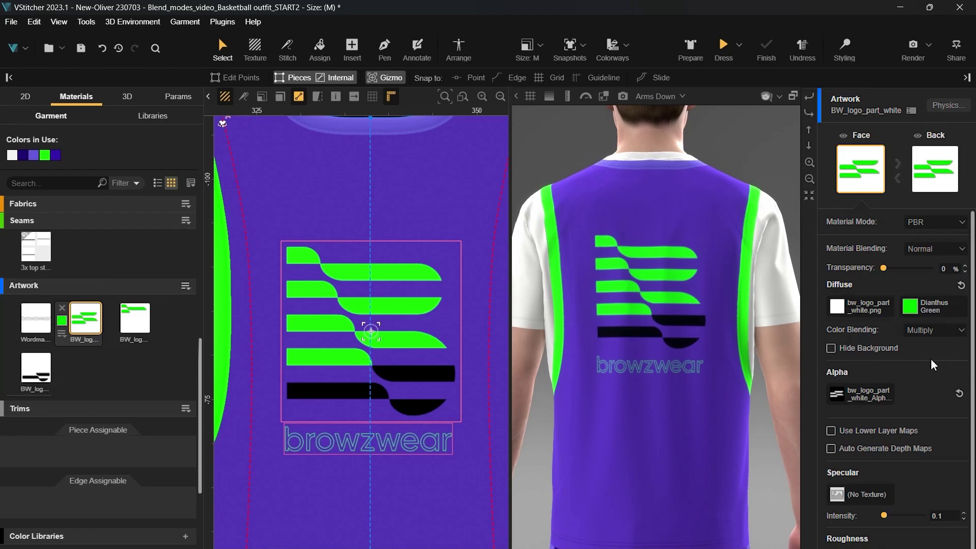
left_click(836, 307)
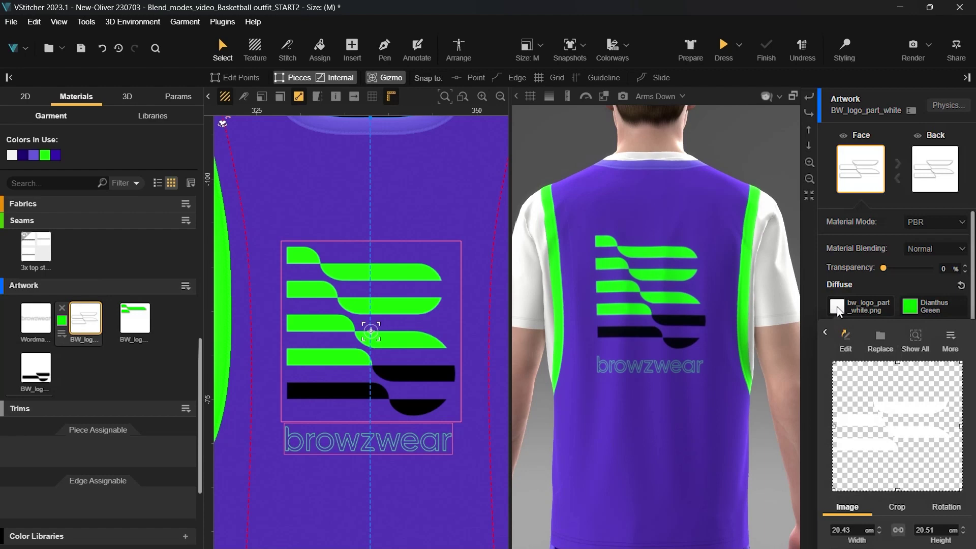
left_click(837, 307)
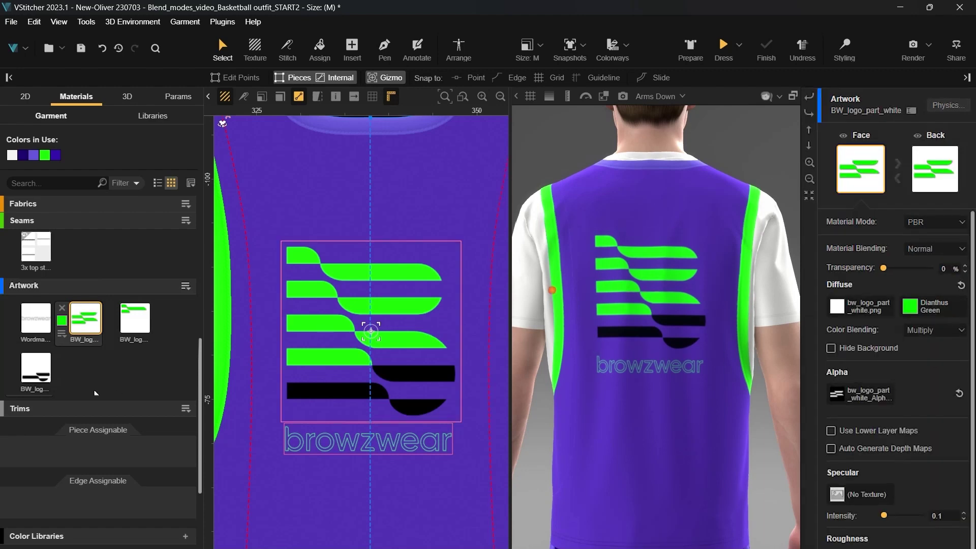
- Set the color blending of the BW_logo_part_black artwork to Recolor
left_click(45, 378)
left_click(938, 329)
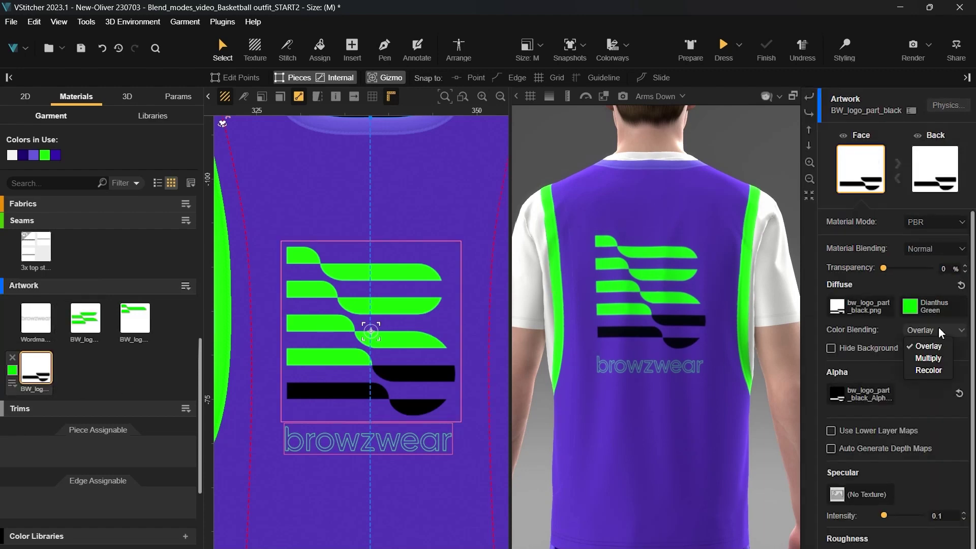
left_click(930, 371)
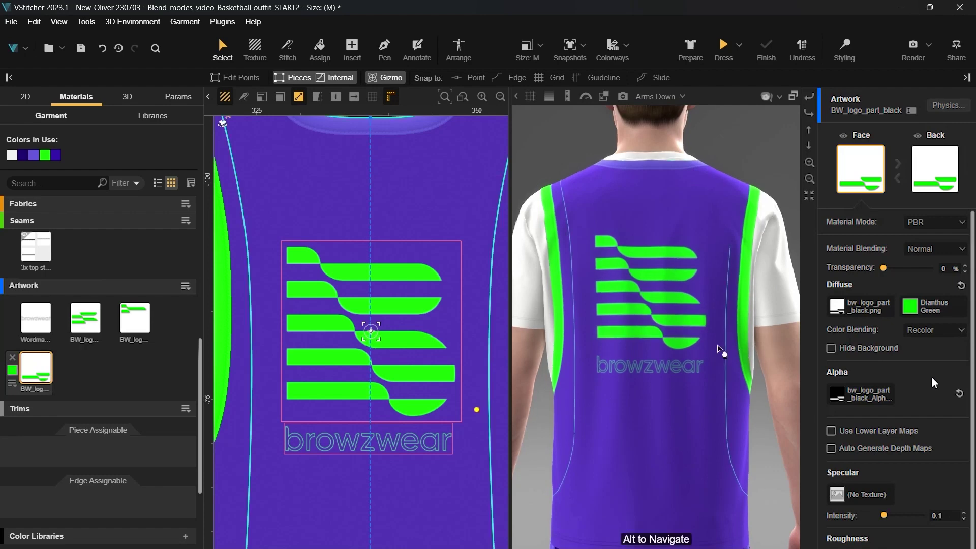
- Assign the 3x top stitching seam to all the logo outline shapes on the front piece of the purple jersey
key("2")
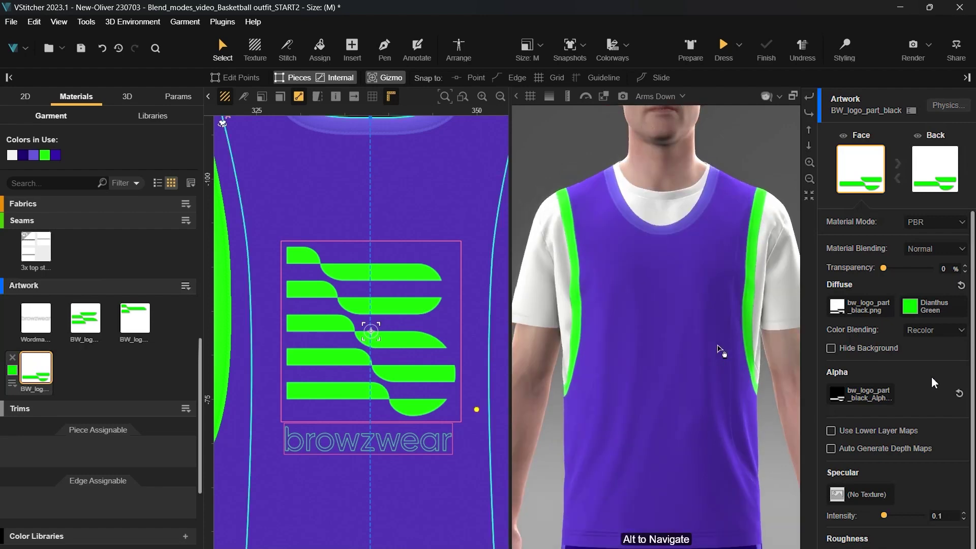
scroll(393, 314, "down", 3)
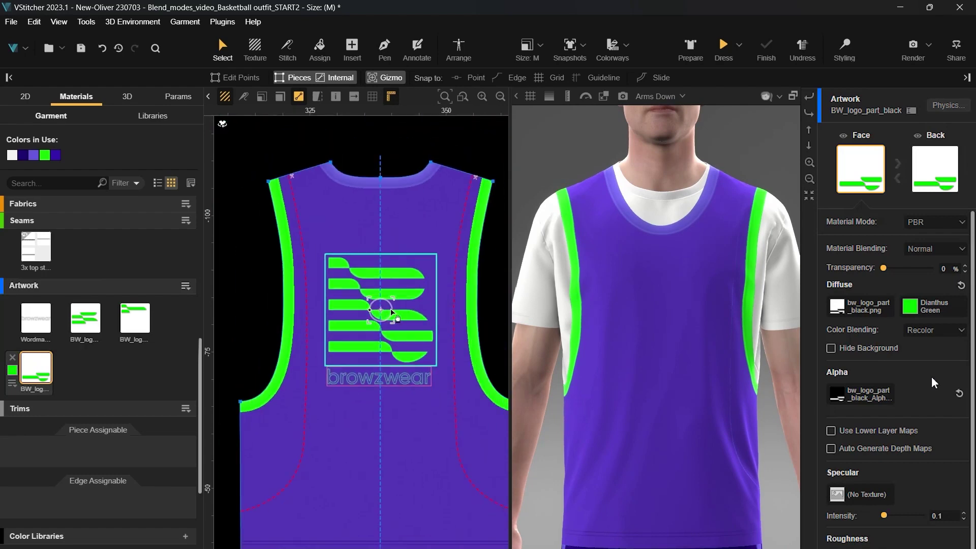
scroll(393, 315, "down", 4)
scroll(392, 320, "up", 3)
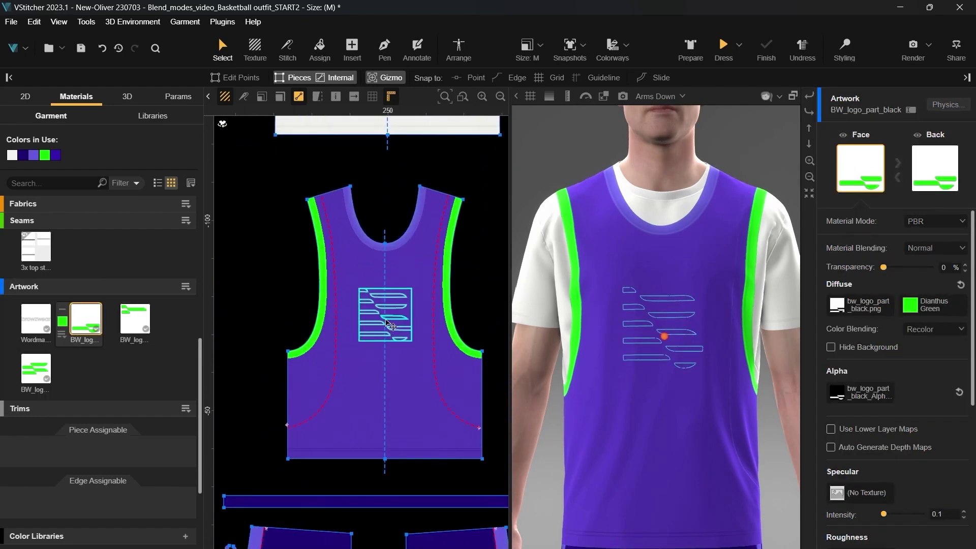
scroll(392, 326, "up", 3)
left_click(43, 304)
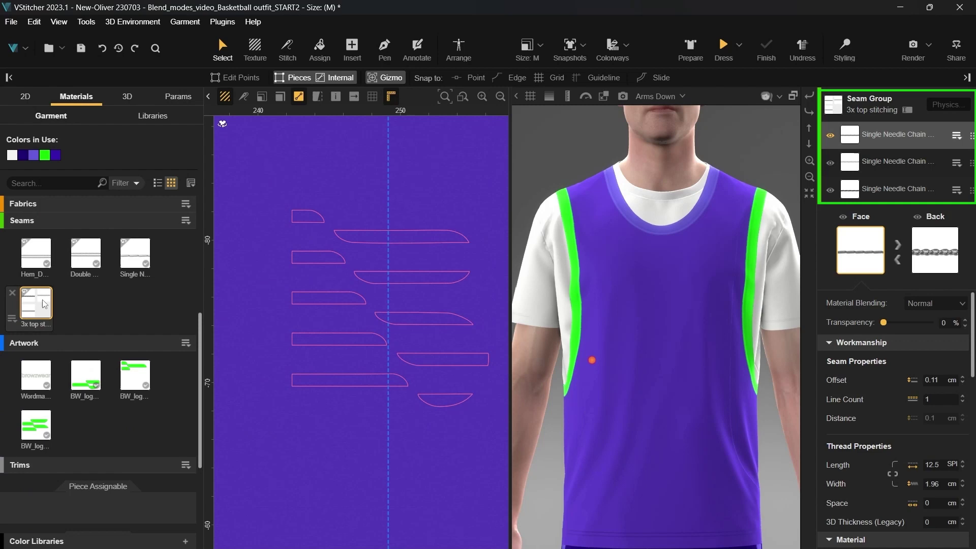
left_click(320, 49)
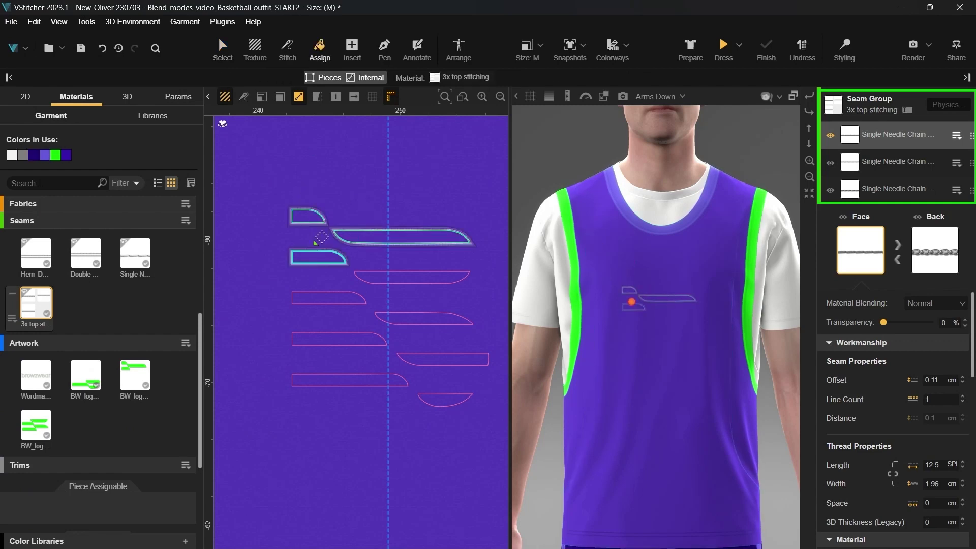
left_click(410, 286)
left_click(352, 291)
left_click(402, 310)
left_click(372, 331)
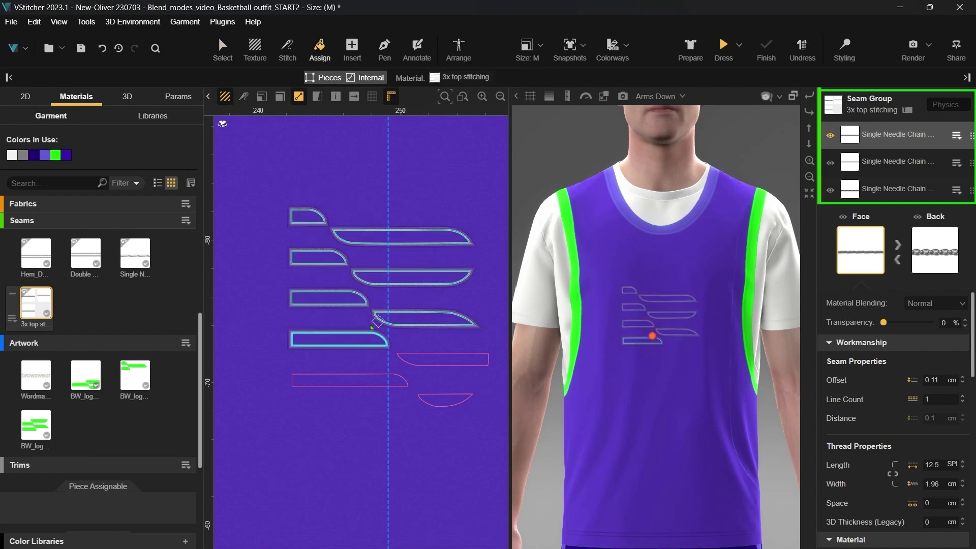
left_click(402, 358)
left_click(389, 380)
left_click(448, 396)
left_click(222, 51)
- Replace the gray thread color of the 3x top stitching seam with the green already used in the garment
scroll(442, 330, "up", 2)
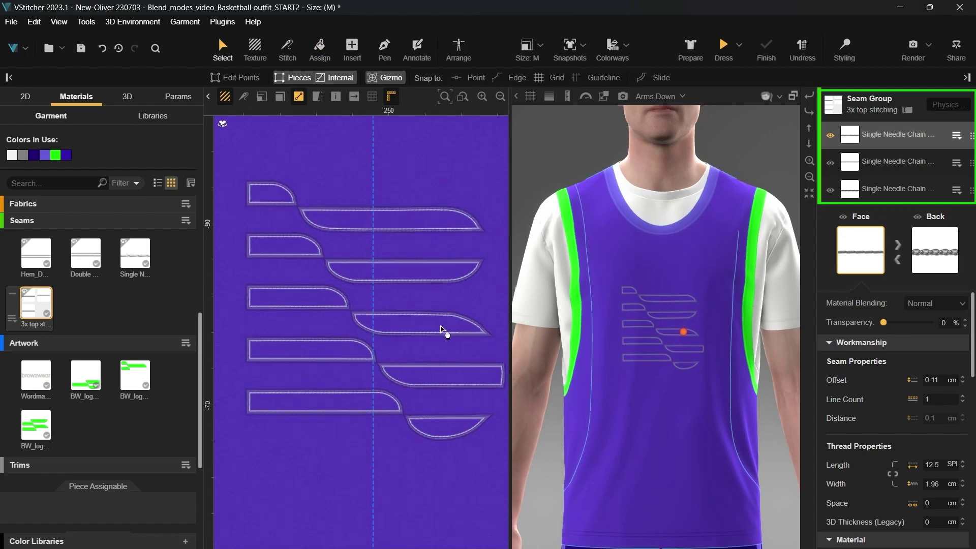
scroll(704, 331, "up", 10)
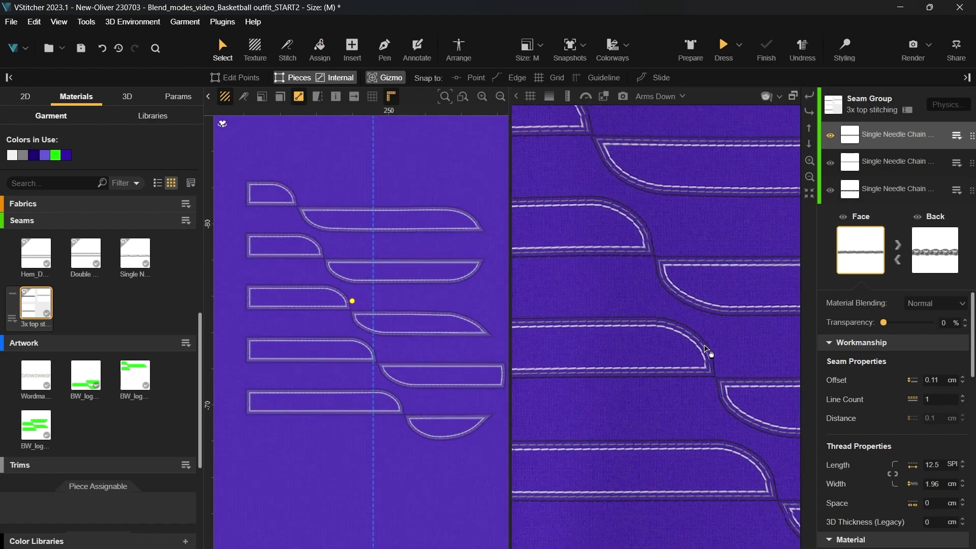
left_click_drag(55, 155, 19, 156)
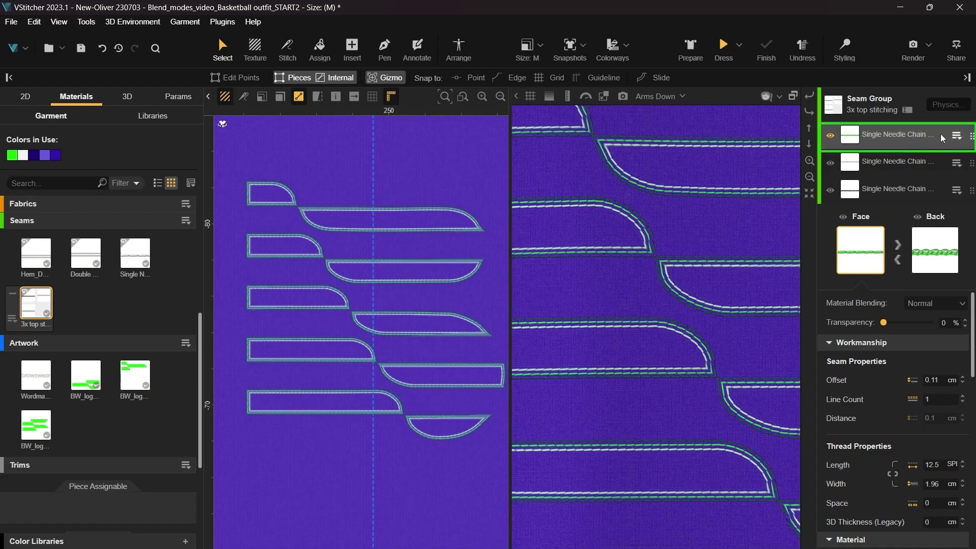
scroll(941, 307, "down", 3)
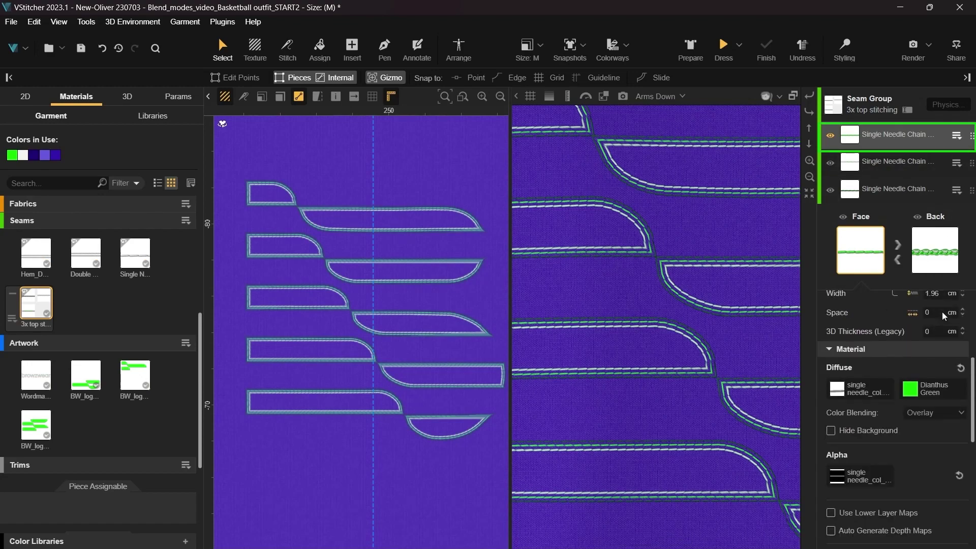
- Set the color blending of the second stitch in the 3x top stitching seam to Multiply and of the third stitch to Recolor
left_click(894, 162)
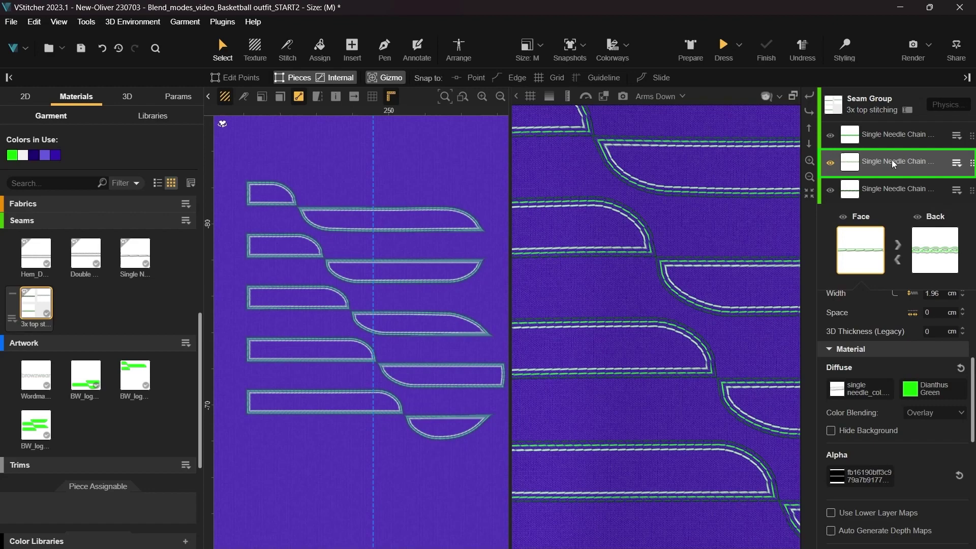
left_click(921, 411)
left_click(923, 440)
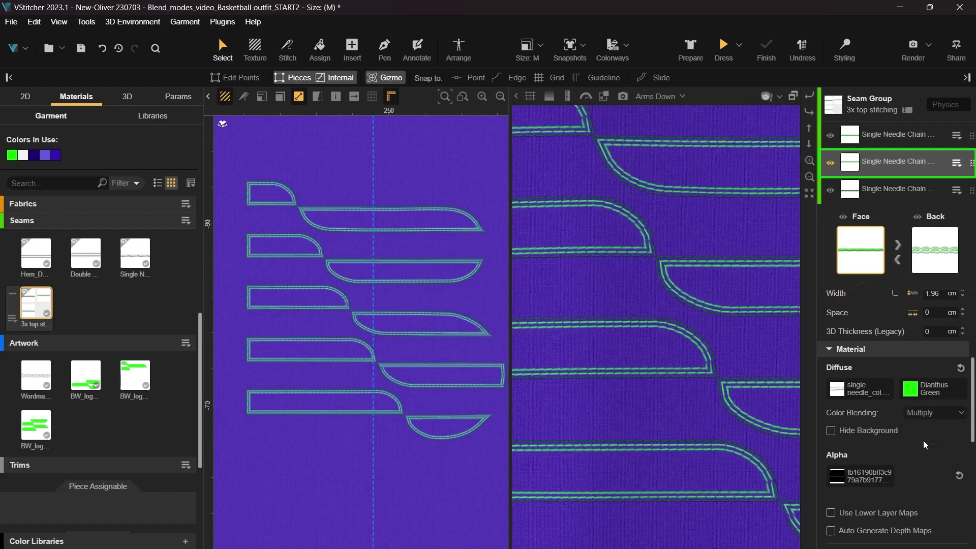
left_click(898, 193)
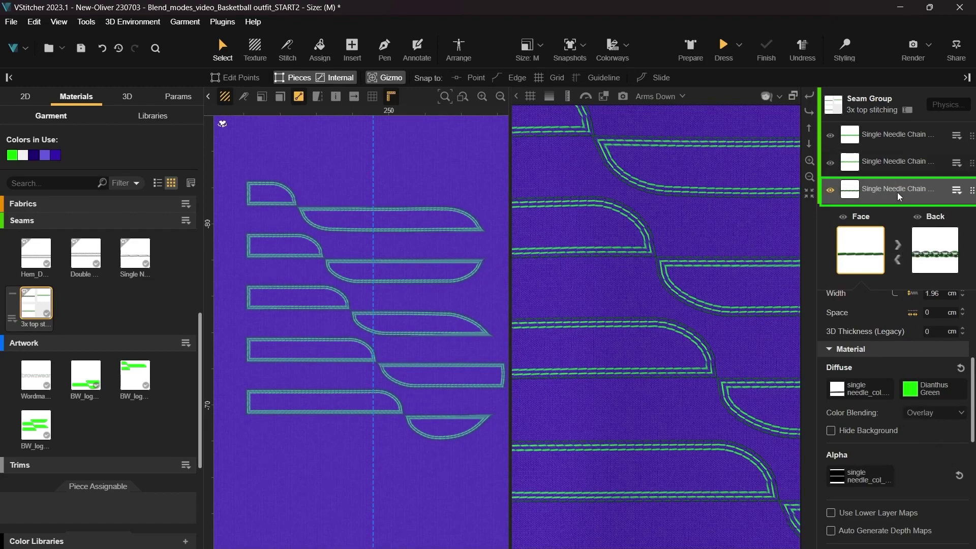
left_click(925, 414)
left_click(927, 453)
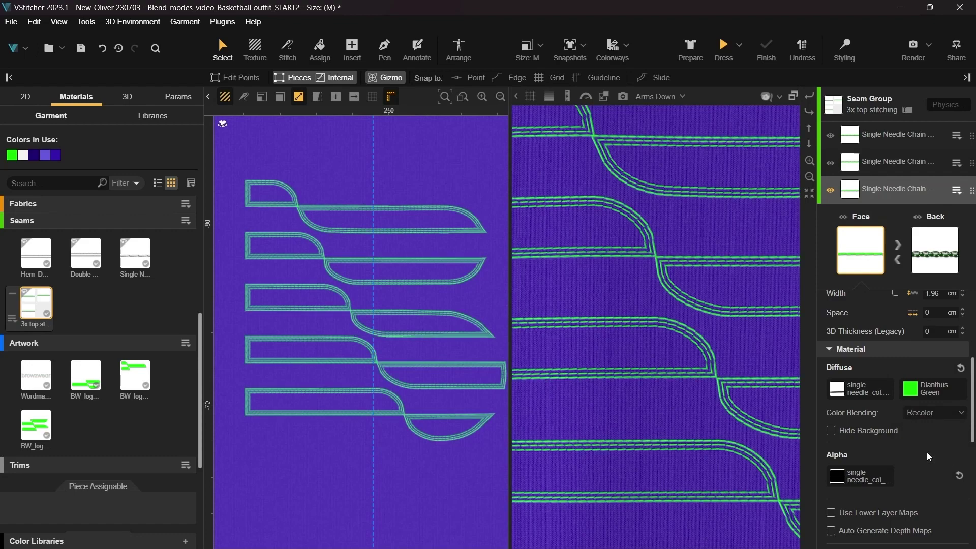
- Search the Knits library for "mes" and add the red Basketball Mesh to the garment's fabrics
scroll(697, 292, "down", 10)
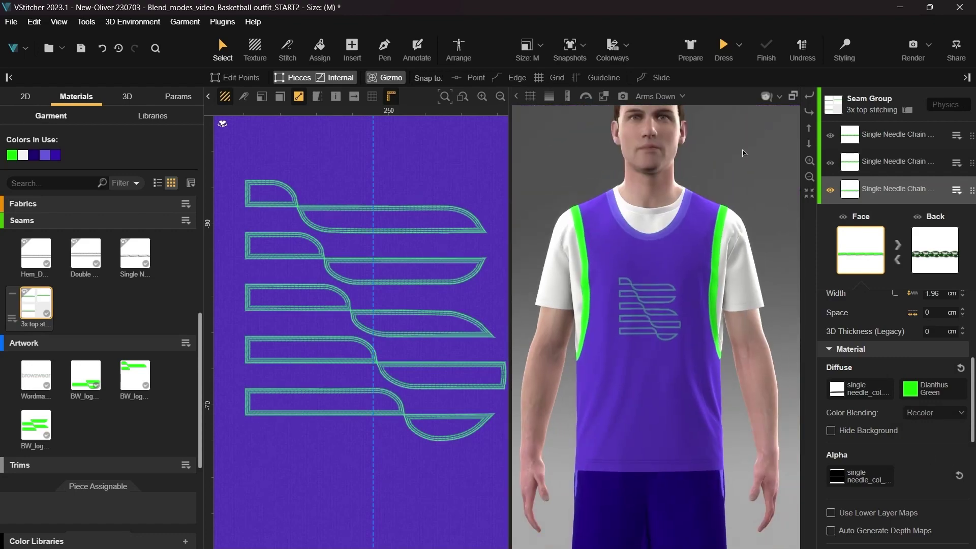
scroll(417, 200, "down", 5)
scroll(319, 305, "down", 4)
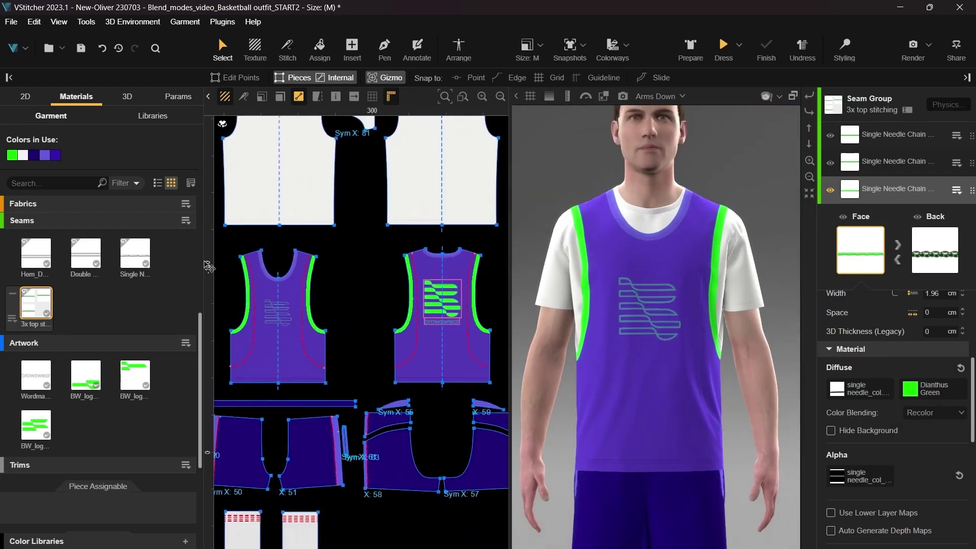
left_click(153, 116)
left_click(91, 180)
type("mesh")
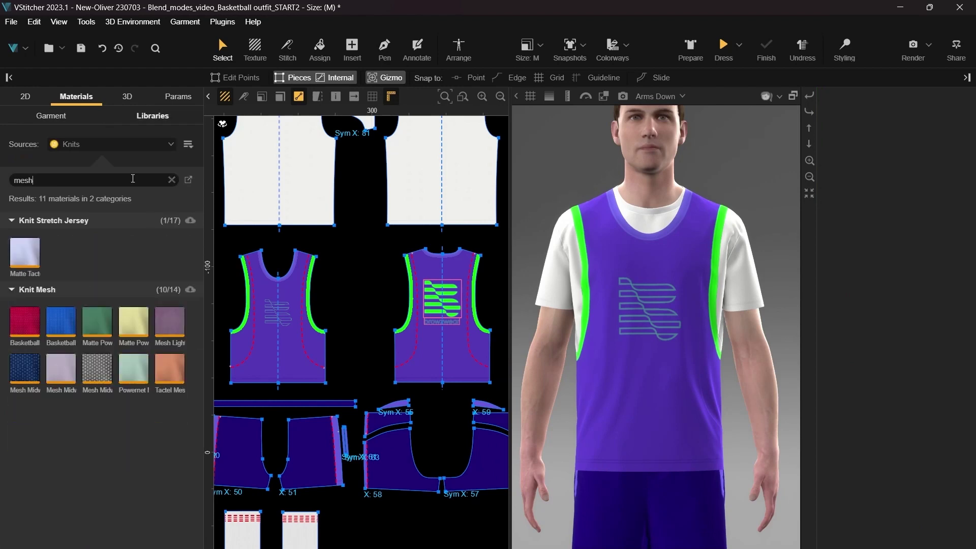
left_click_drag(24, 322, 98, 342)
- Assign the Basketball Mesh to the side panels of the jersey's front and back pieces and replace its red with the purple (54,21,173)
left_click(96, 342)
left_click(249, 342)
left_click(310, 339)
left_click(406, 342)
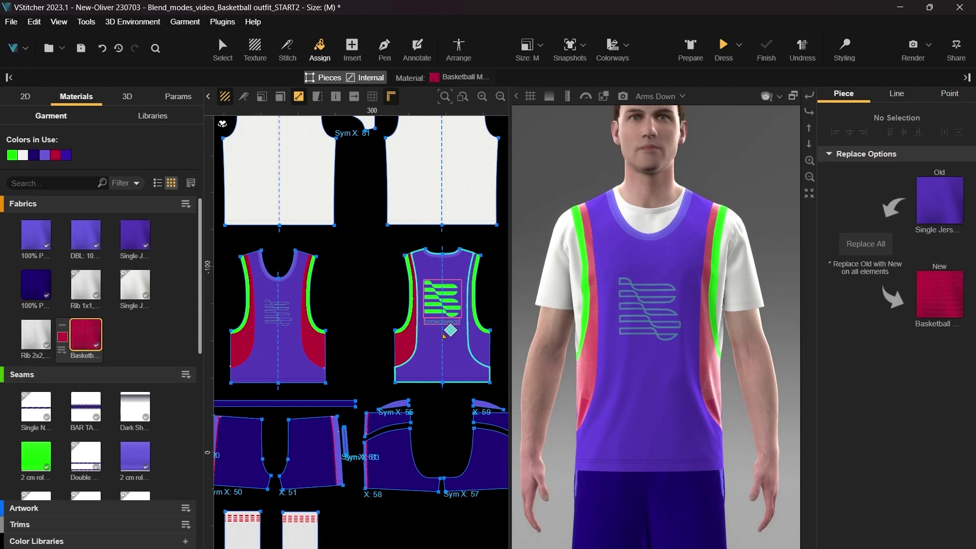
left_click(477, 339)
key("Escape")
left_click_drag(68, 159, 56, 158)
- Examine the mesh side panel up close and check the diffuse images of the purple Single Jersey and Basketball Mesh fabrics
scroll(655, 331, "up", 4)
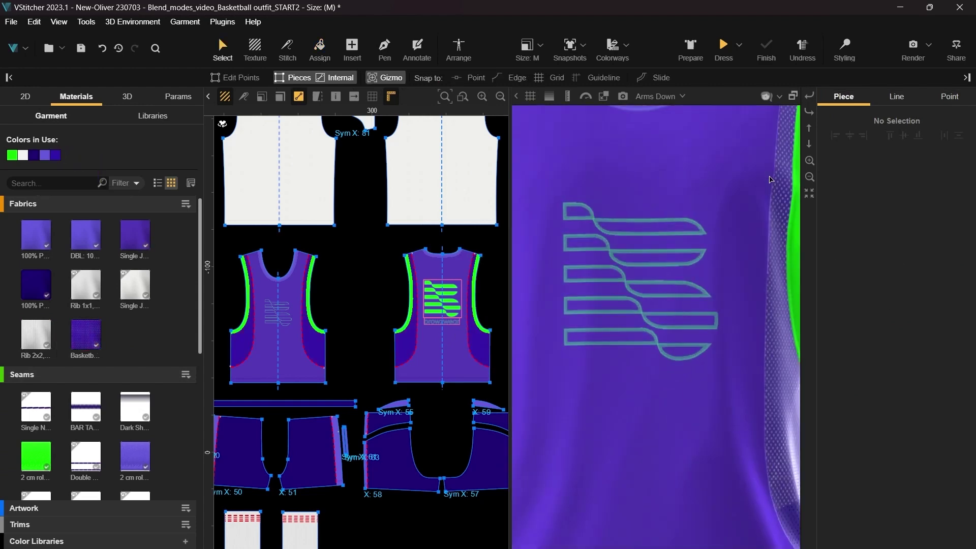
middle_click_drag(741, 145, 615, 355)
scroll(603, 281, "up", 4)
middle_click_drag(604, 281, 686, 367)
scroll(685, 366, "up", 3)
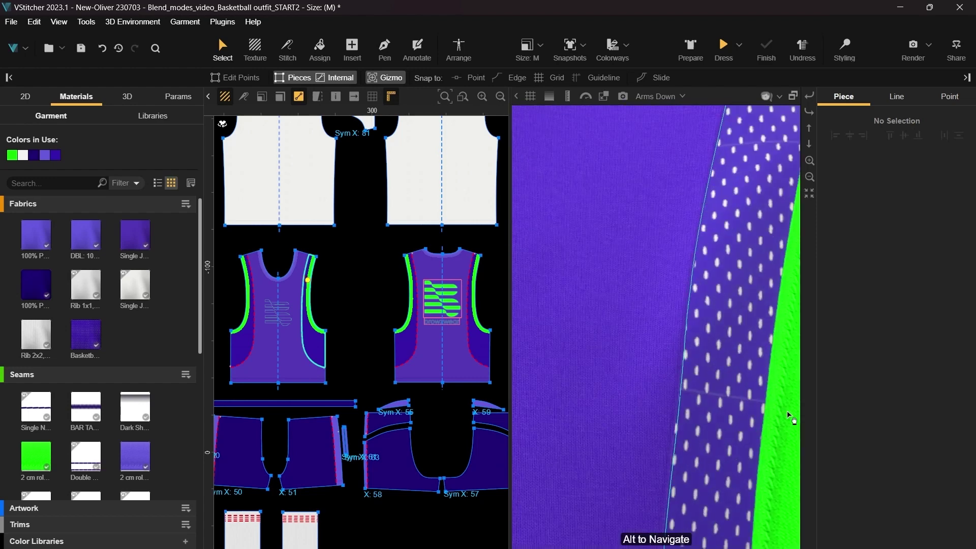
scroll(334, 320, "up", 8)
left_click(679, 273)
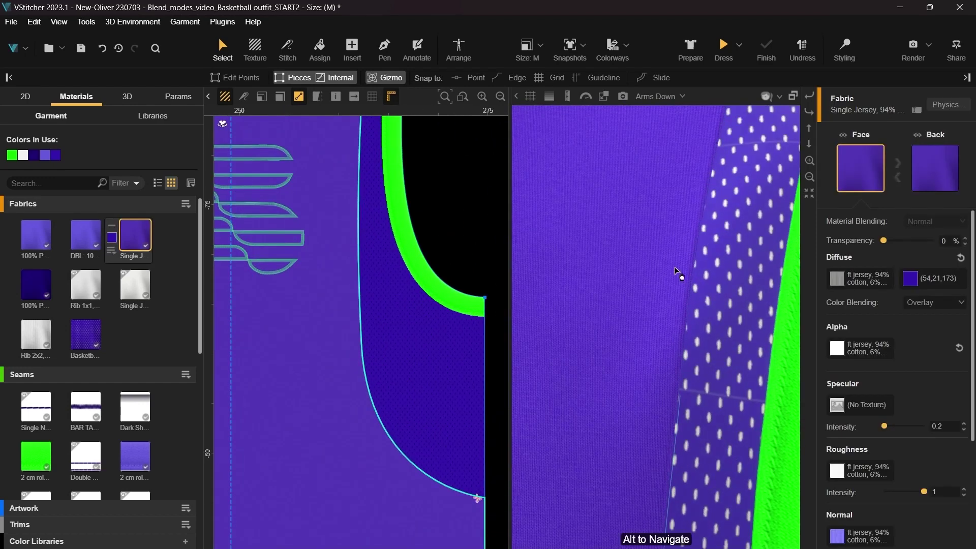
left_click(834, 283)
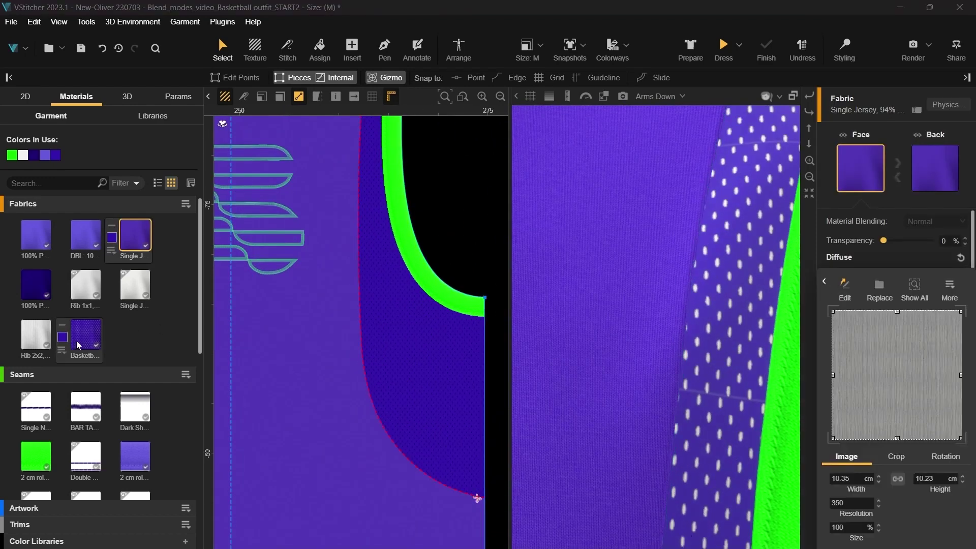
left_click(77, 342)
left_click(838, 283)
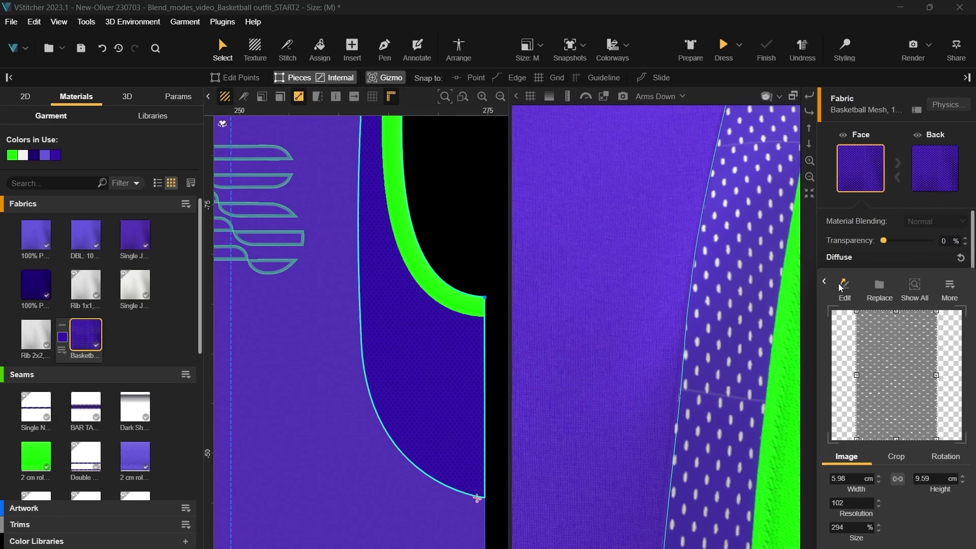
- Set the color blending of the purple Single Jersey and Basketball Mesh fabrics to Recolor
left_click(143, 245)
left_click(950, 304)
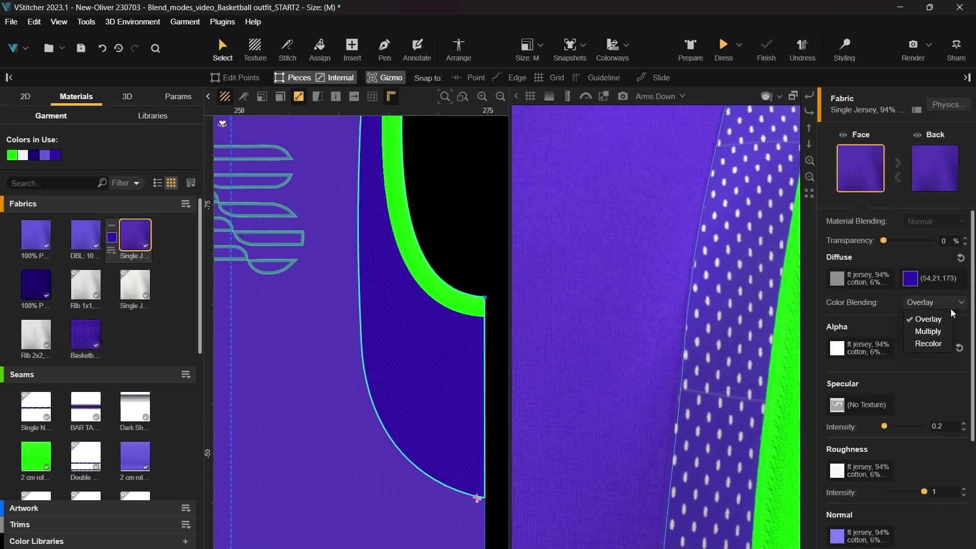
left_click(944, 343)
left_click(89, 335)
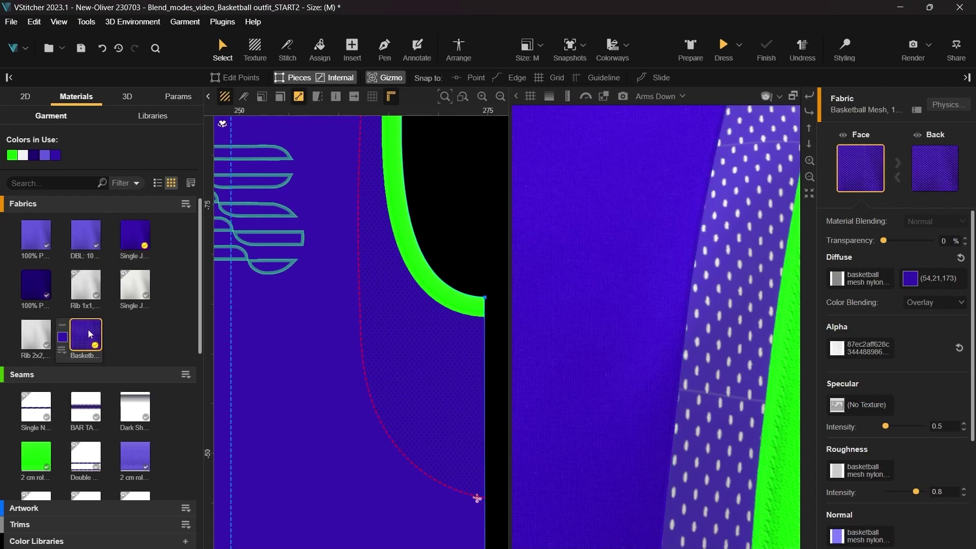
left_click(961, 303)
left_click(941, 343)
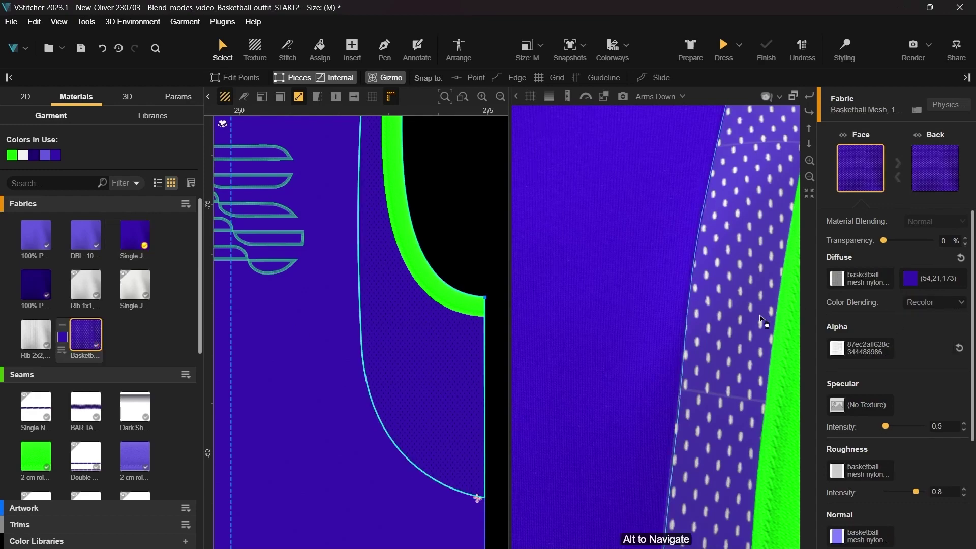
- Color the two stripe bands near the upper edge of the first sock piece with the green already used in the garment
scroll(757, 316, "down", 3)
scroll(757, 318, "down", 5)
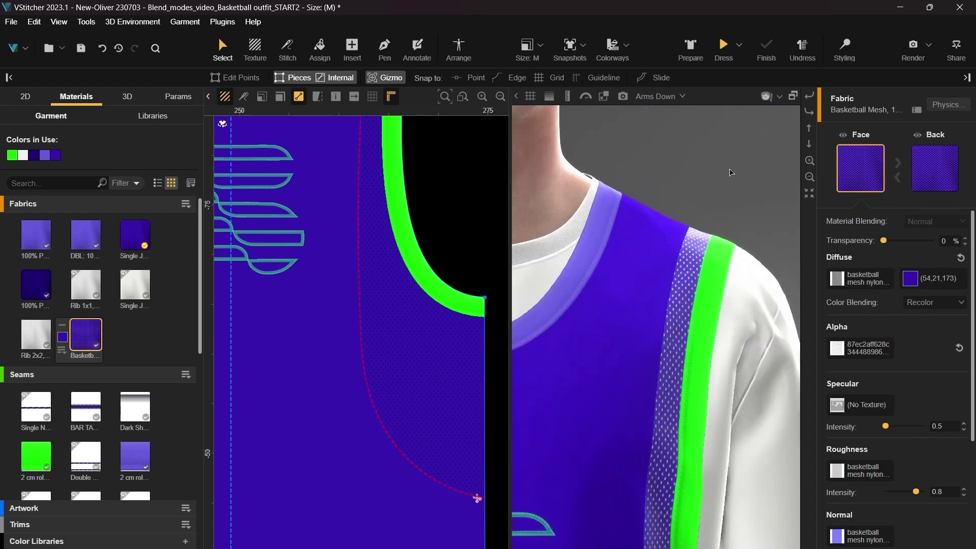
scroll(734, 231, "down", 3)
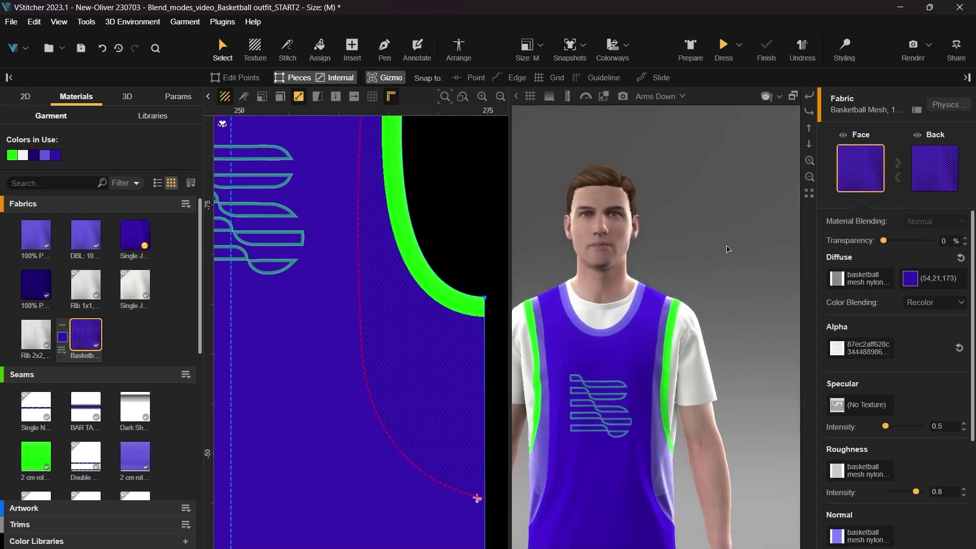
scroll(728, 249, "down", 3)
scroll(732, 287, "down", 5)
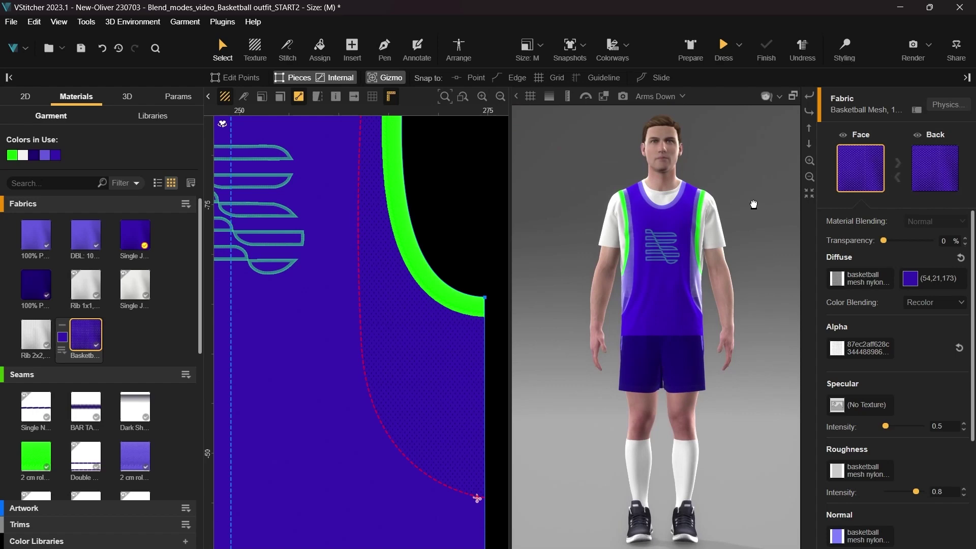
left_click(445, 96)
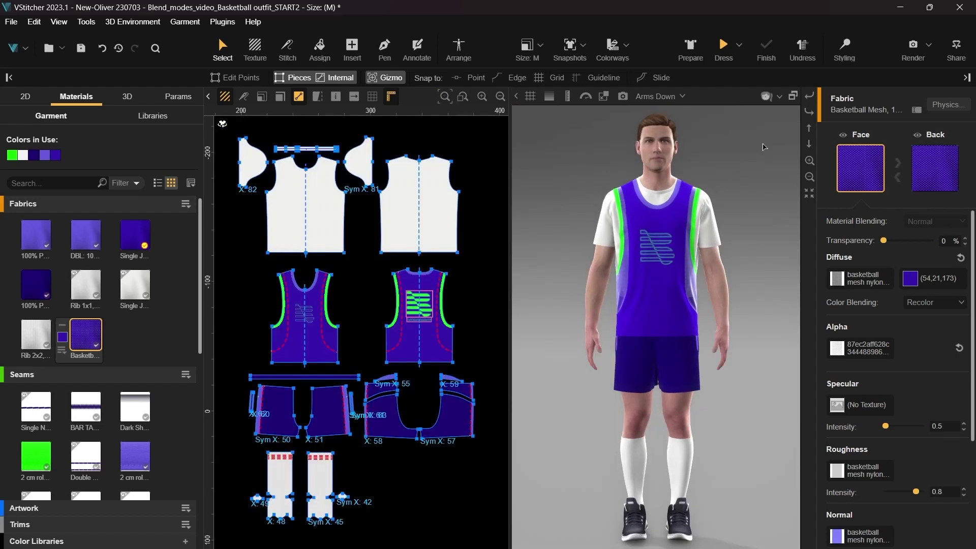
scroll(727, 319, "up", 10)
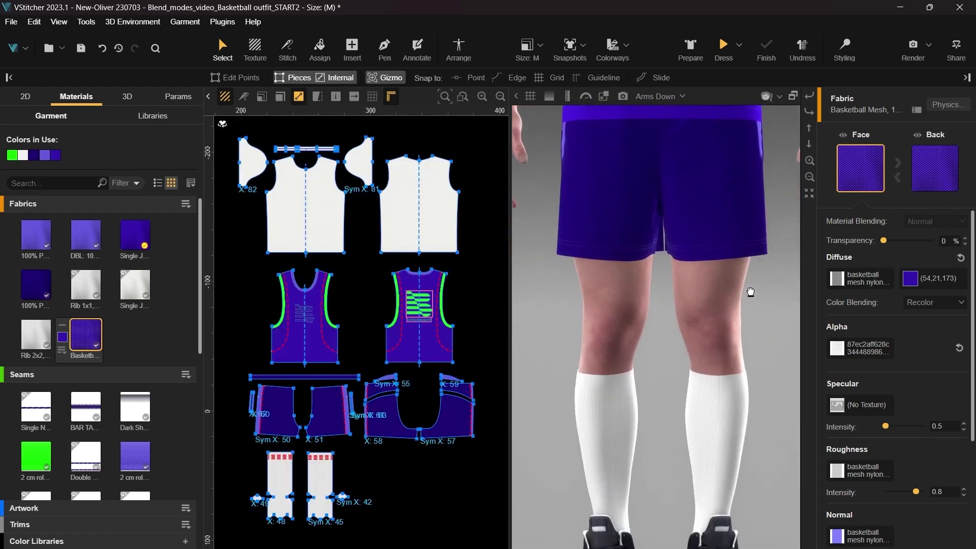
scroll(663, 342, "up", 2)
middle_click_drag(641, 343, 702, 342)
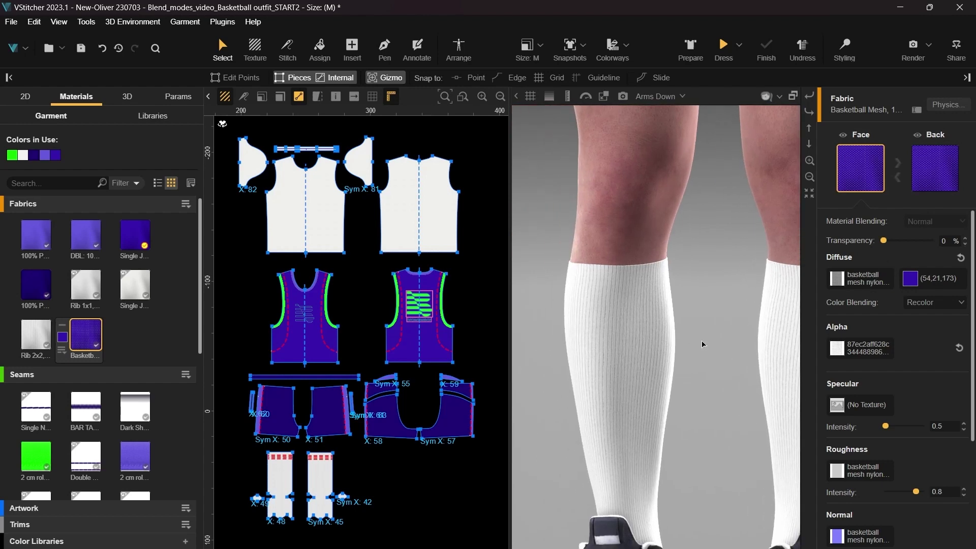
scroll(278, 473, "up", 5)
scroll(279, 463, "up", 5)
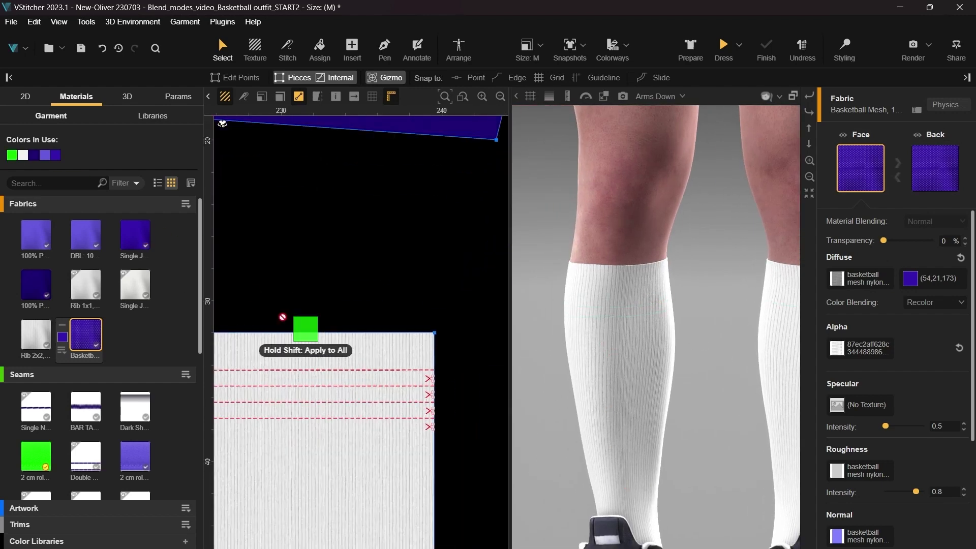
left_click_drag(283, 318, 340, 377)
left_click_drag(12, 155, 300, 411)
scroll(388, 424, "down", 2)
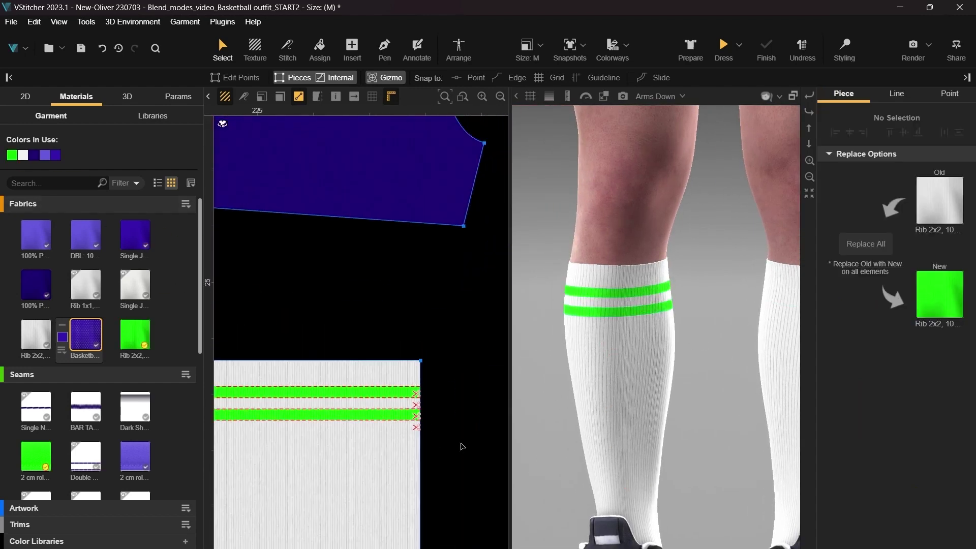
- Color the two matching stripe bands on the other sock piece with the same green
middle_click_drag(461, 446, 202, 419)
left_click_drag(12, 155, 307, 374)
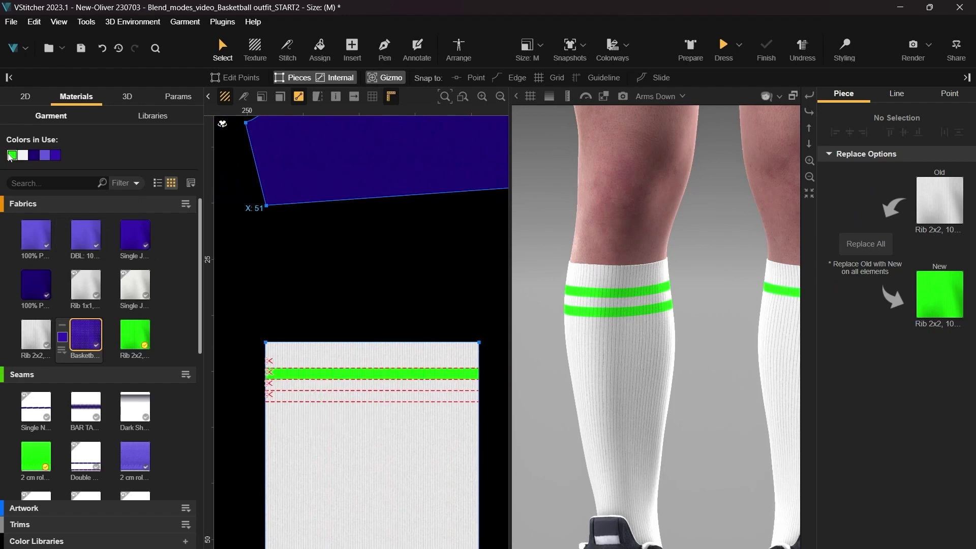
left_click_drag(12, 155, 351, 396)
- Try Recolor color blending on the green Rib 2x2 fabric of the sock stripes and return it to Overlay
scroll(541, 216, "up", 5)
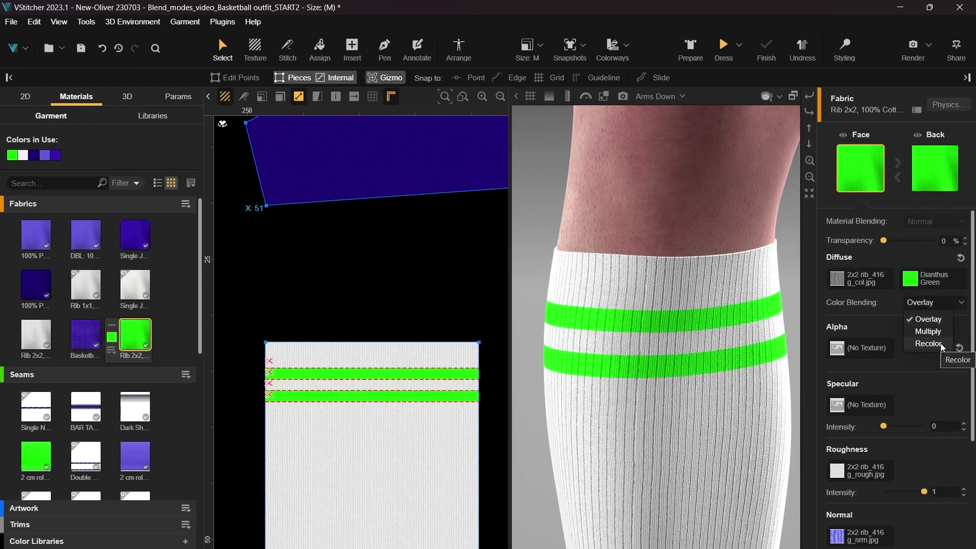
left_click(941, 343)
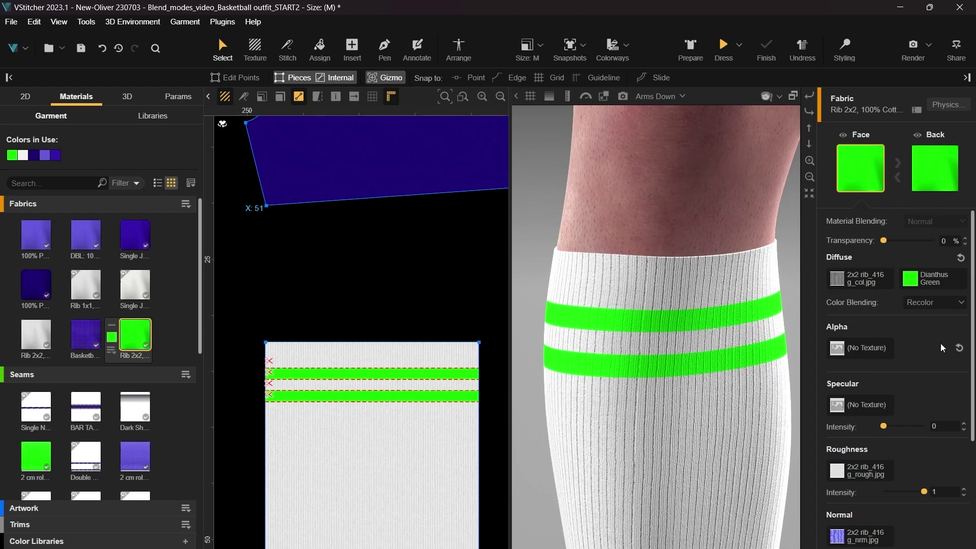
left_click(941, 303)
left_click(938, 317)
- Add the AOP image file to the garment's artworks
scroll(751, 303, "down", 10)
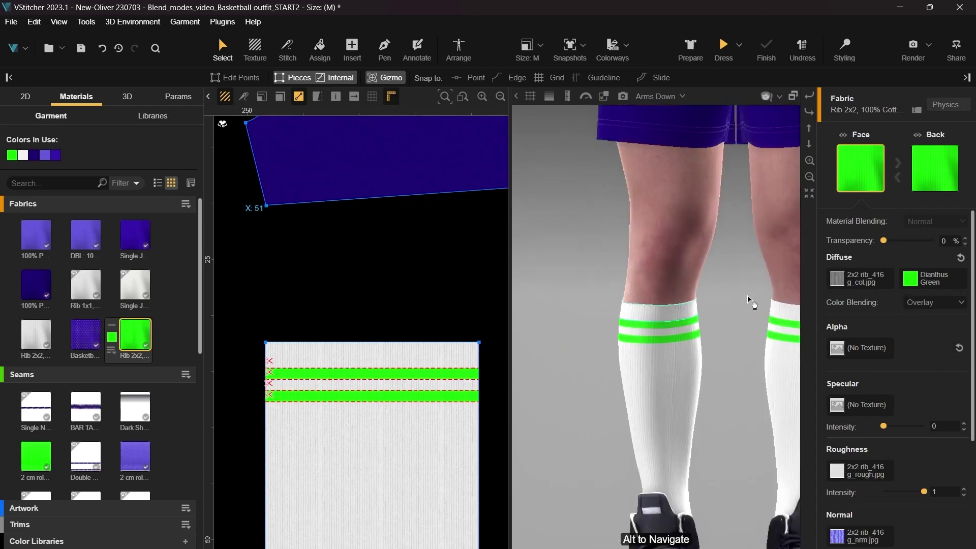
scroll(377, 324, "down", 6)
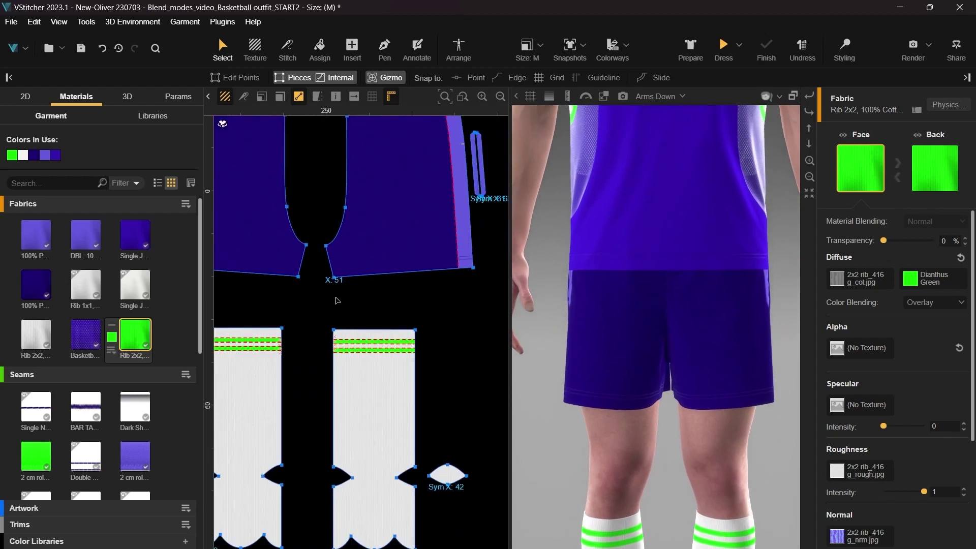
scroll(175, 389, "down", 5)
left_click(186, 342)
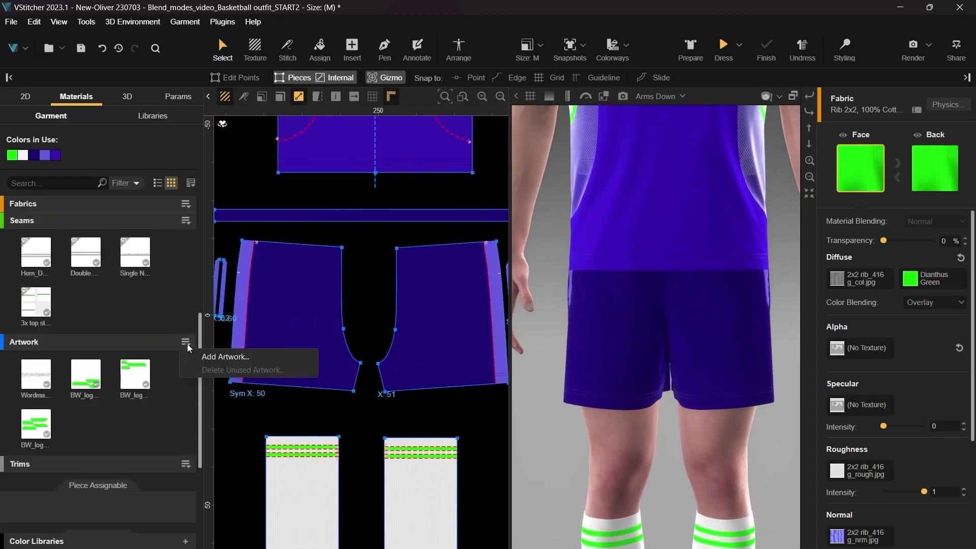
left_click(204, 355)
left_click(226, 204)
left_click(753, 502)
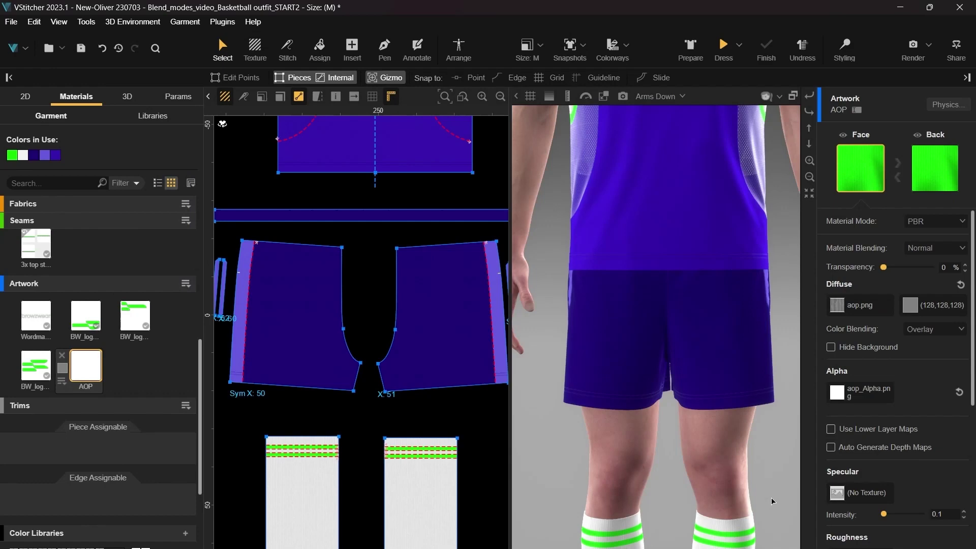
- Place the AOP artwork on the shorts front piece Sym X: 50 and convert it to an allover print across the shorts
left_click(302, 325)
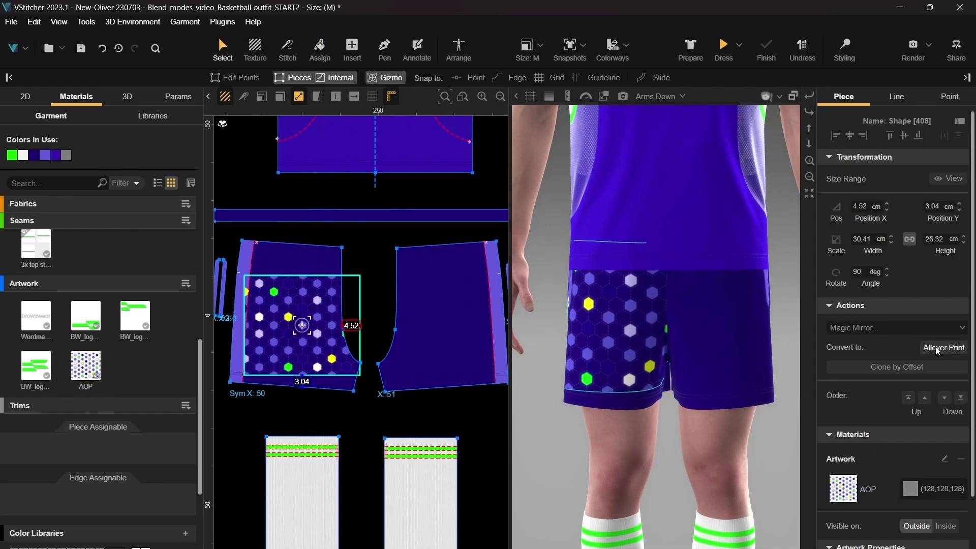
left_click(944, 347)
left_click(871, 243)
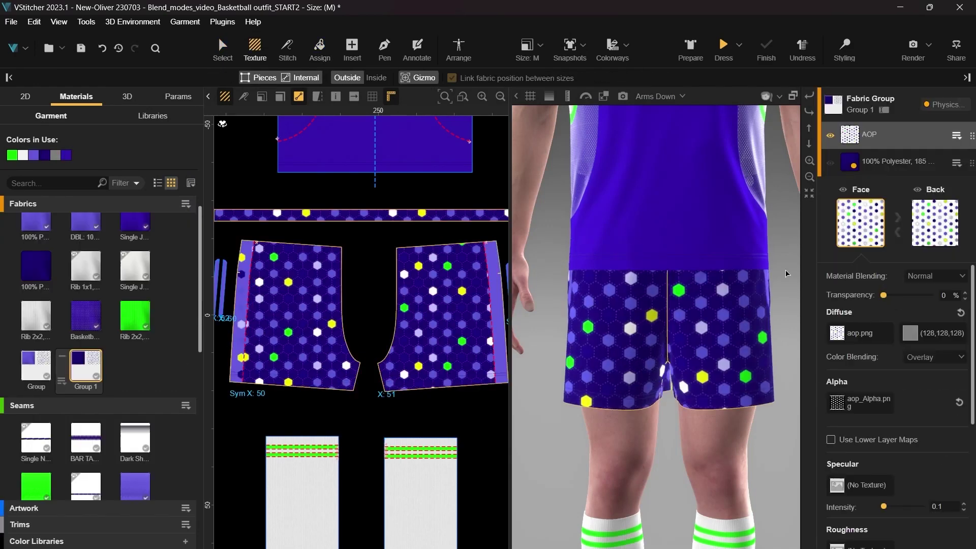
- Set the AOP print's color blending to Recolor and its diffuse color to Light Blue from the BW color palette
left_click(947, 356)
left_click(937, 396)
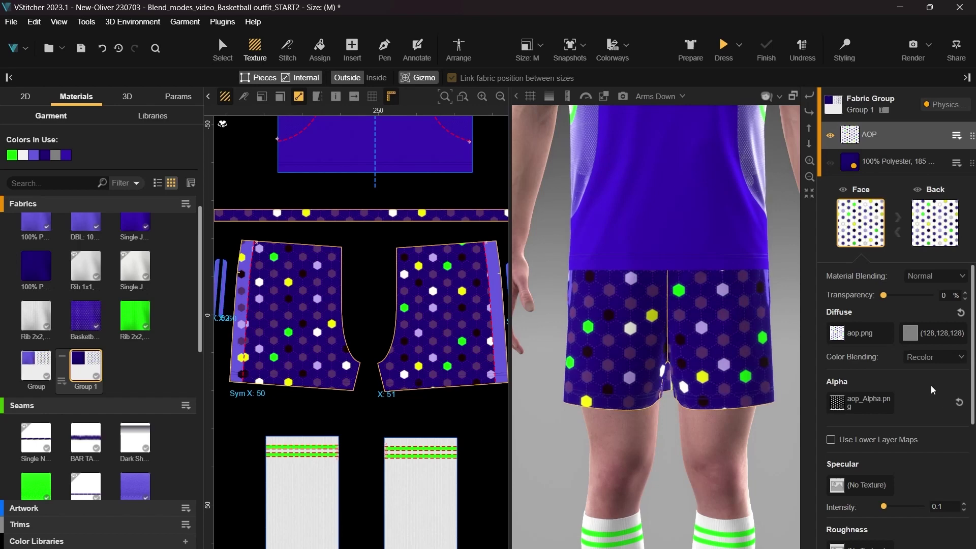
left_click(911, 334)
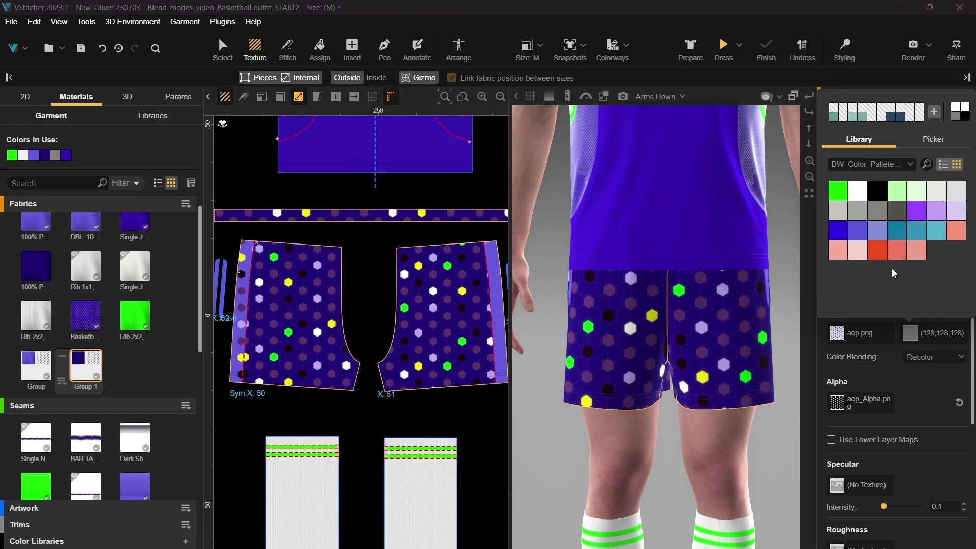
left_click(878, 233)
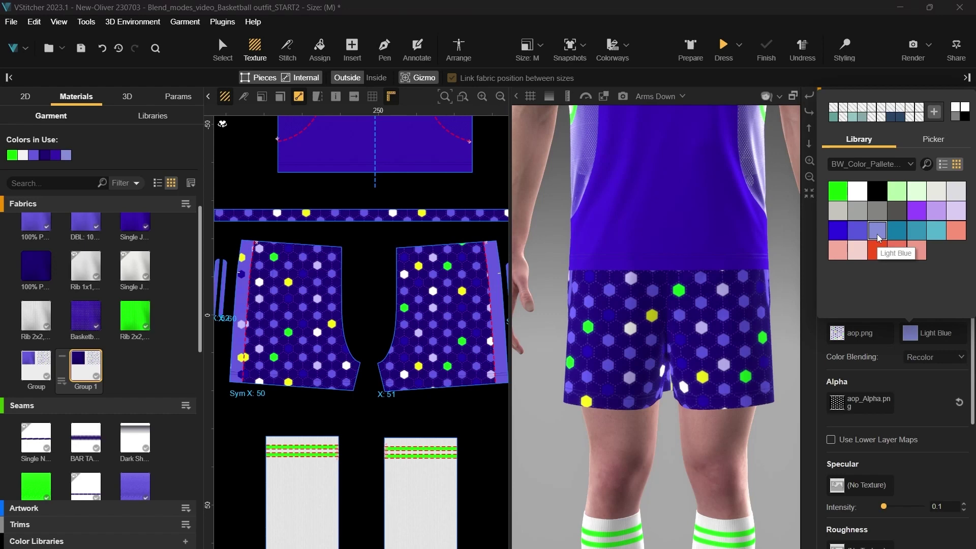
- Crop the AOP print's diffuse image to a small repeating section of blue hexagons, leaving out the green, yellow and white ones
left_click(842, 333)
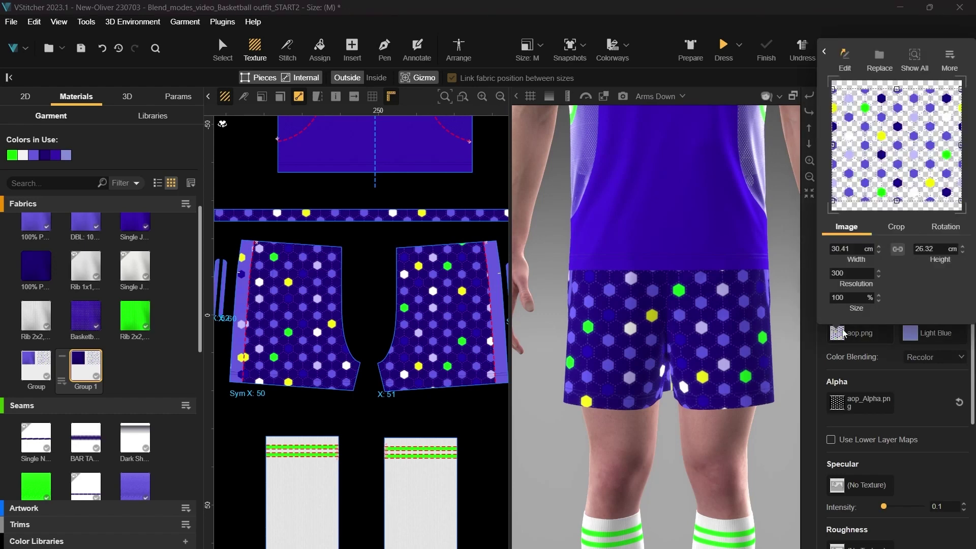
left_click_drag(960, 89, 919, 150)
left_click_drag(876, 201, 842, 168)
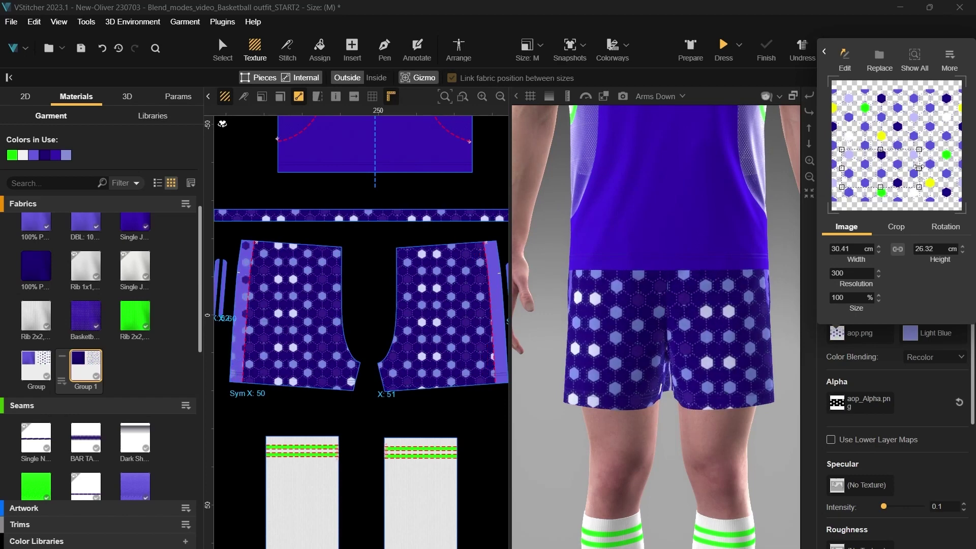
scroll(843, 168, "up", 3)
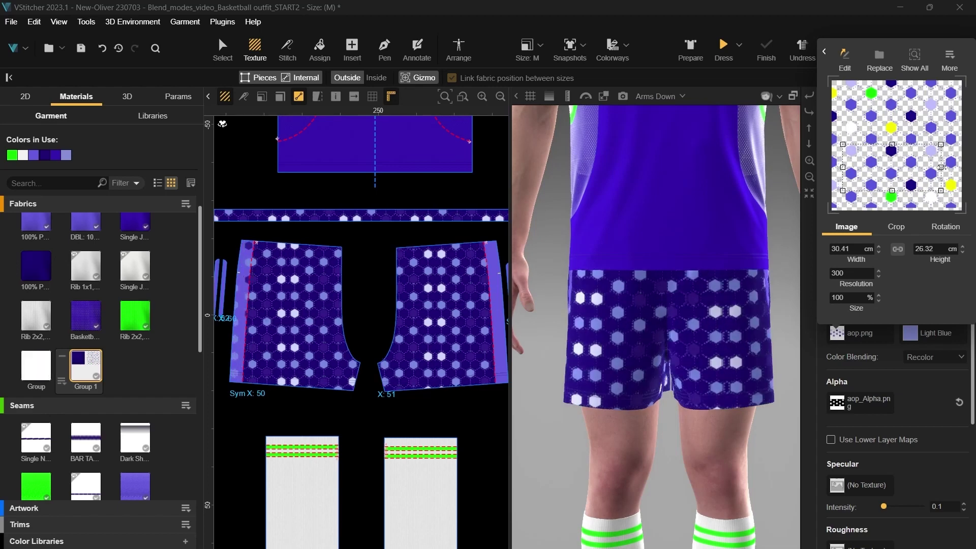
left_click_drag(939, 168, 863, 167)
left_click(928, 400)
key("f")
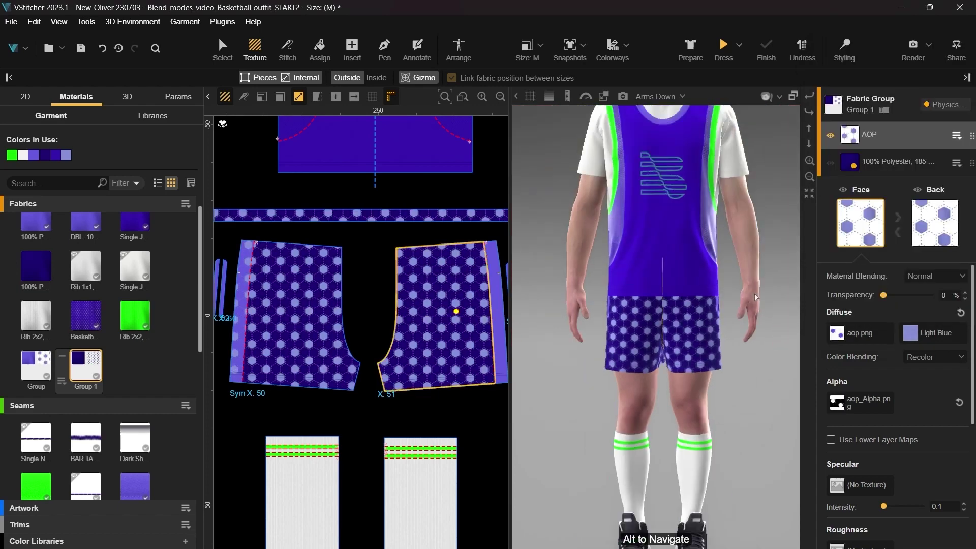